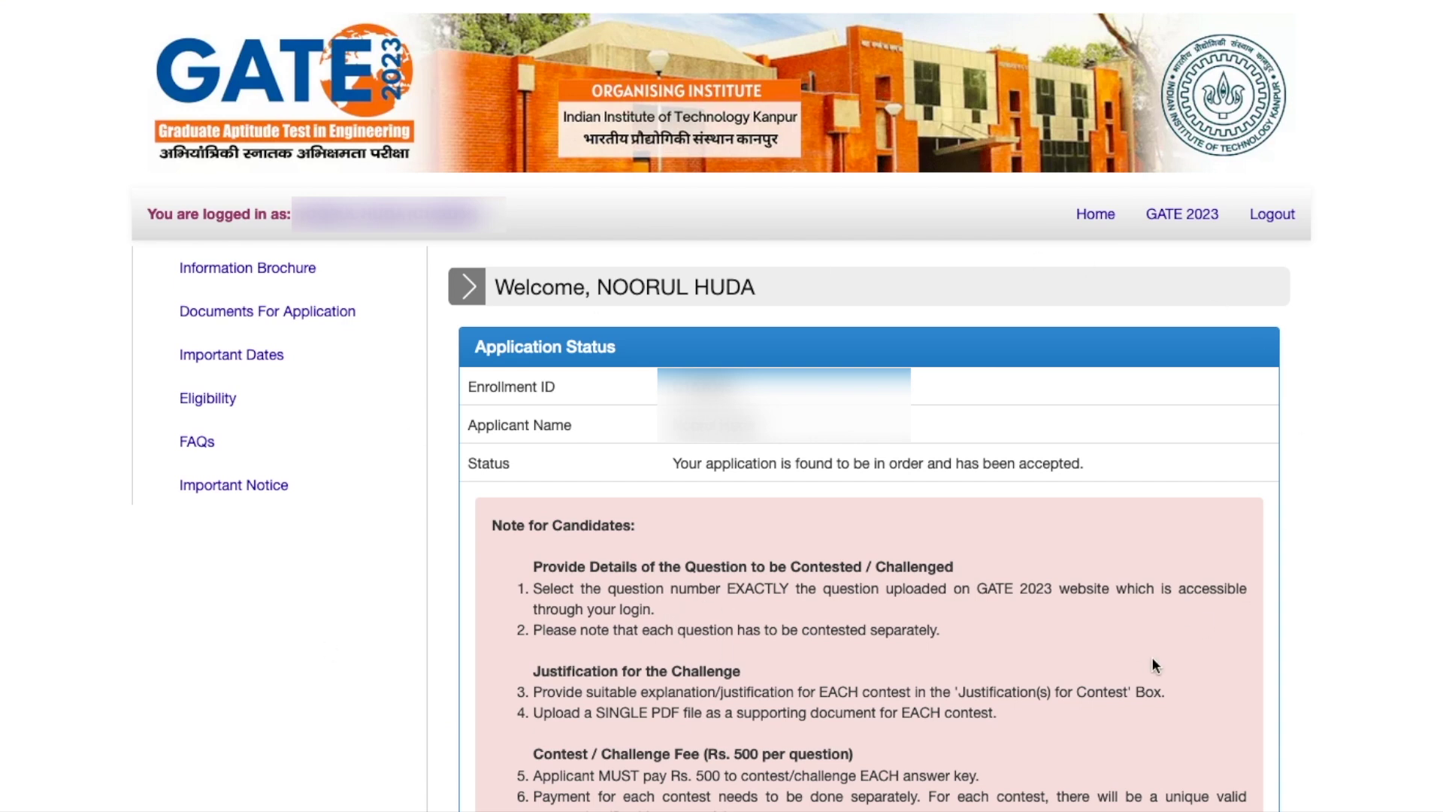
- Highlight the notes on giving a justification, the single PDF upload and the ₹500 per-key fee
scroll(1113, 665, "down", 6)
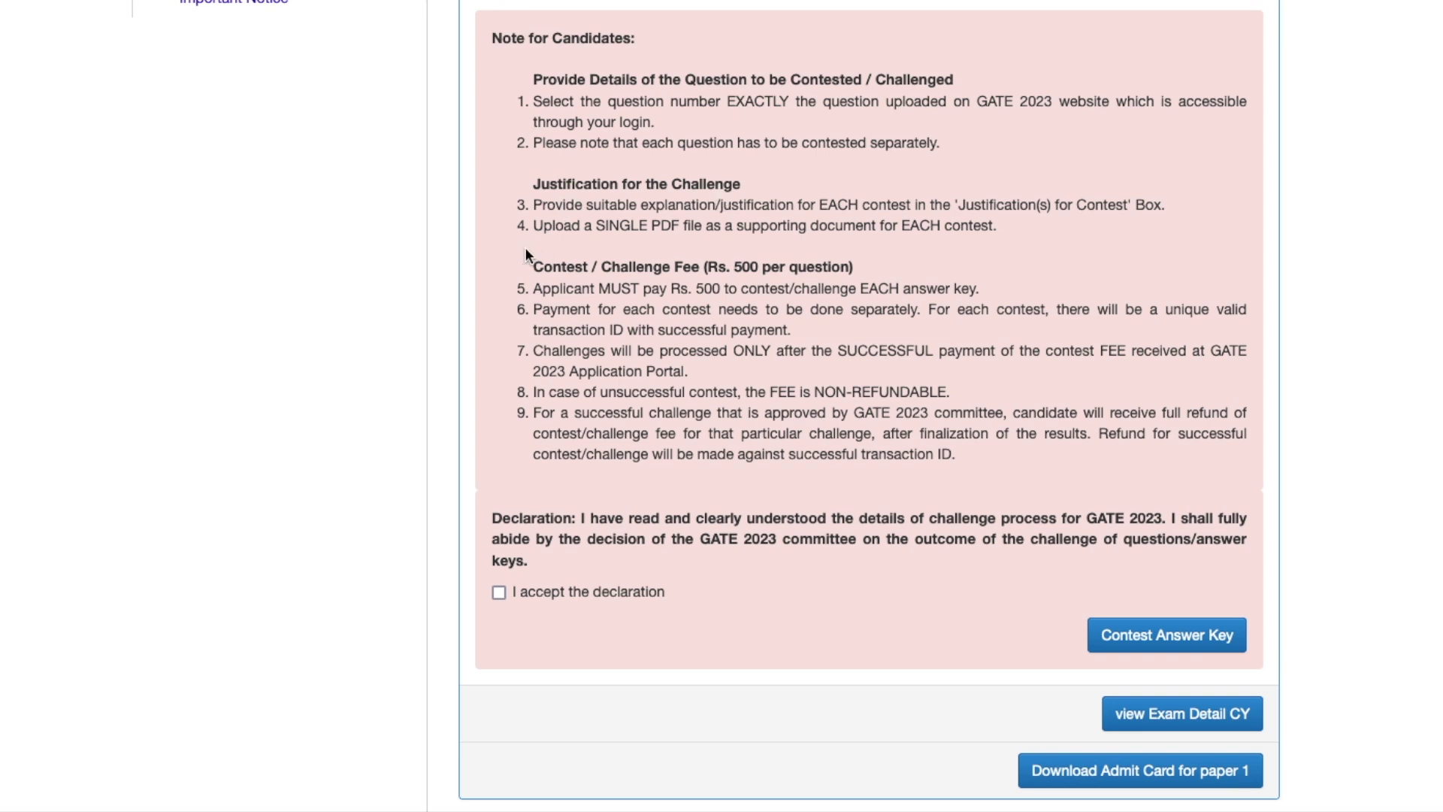
left_click_drag(535, 205, 1165, 205)
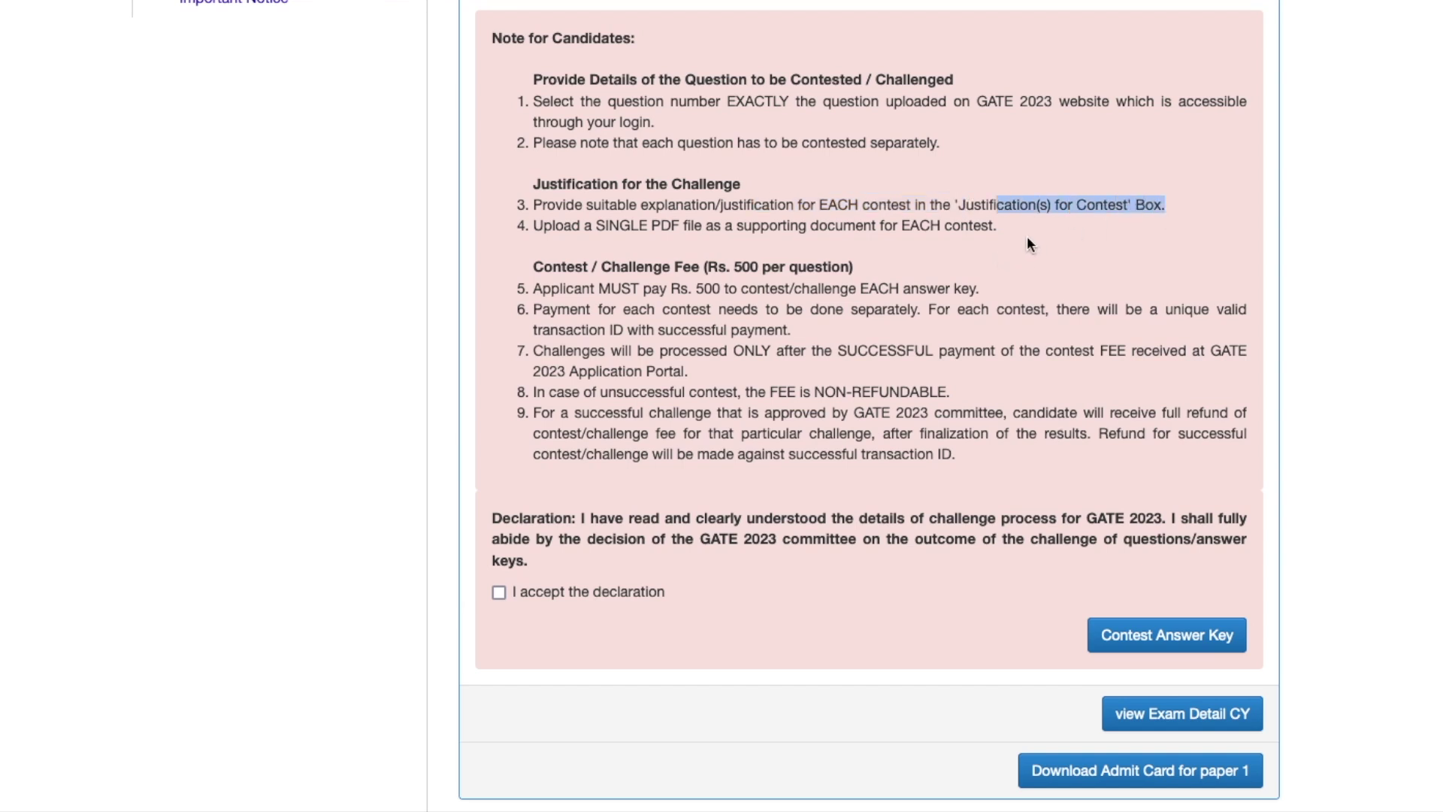
left_click_drag(542, 225, 939, 225)
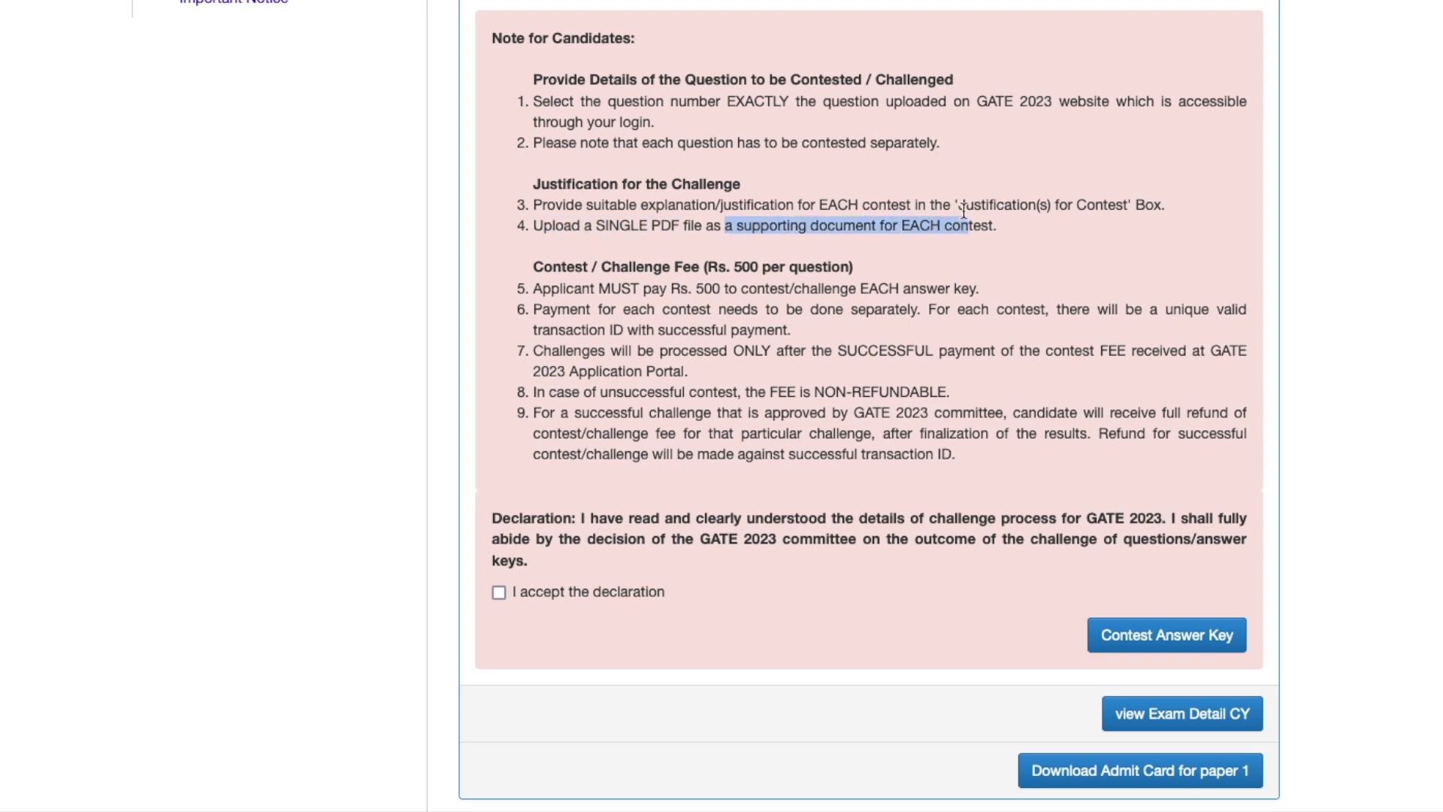
left_click_drag(541, 294, 975, 292)
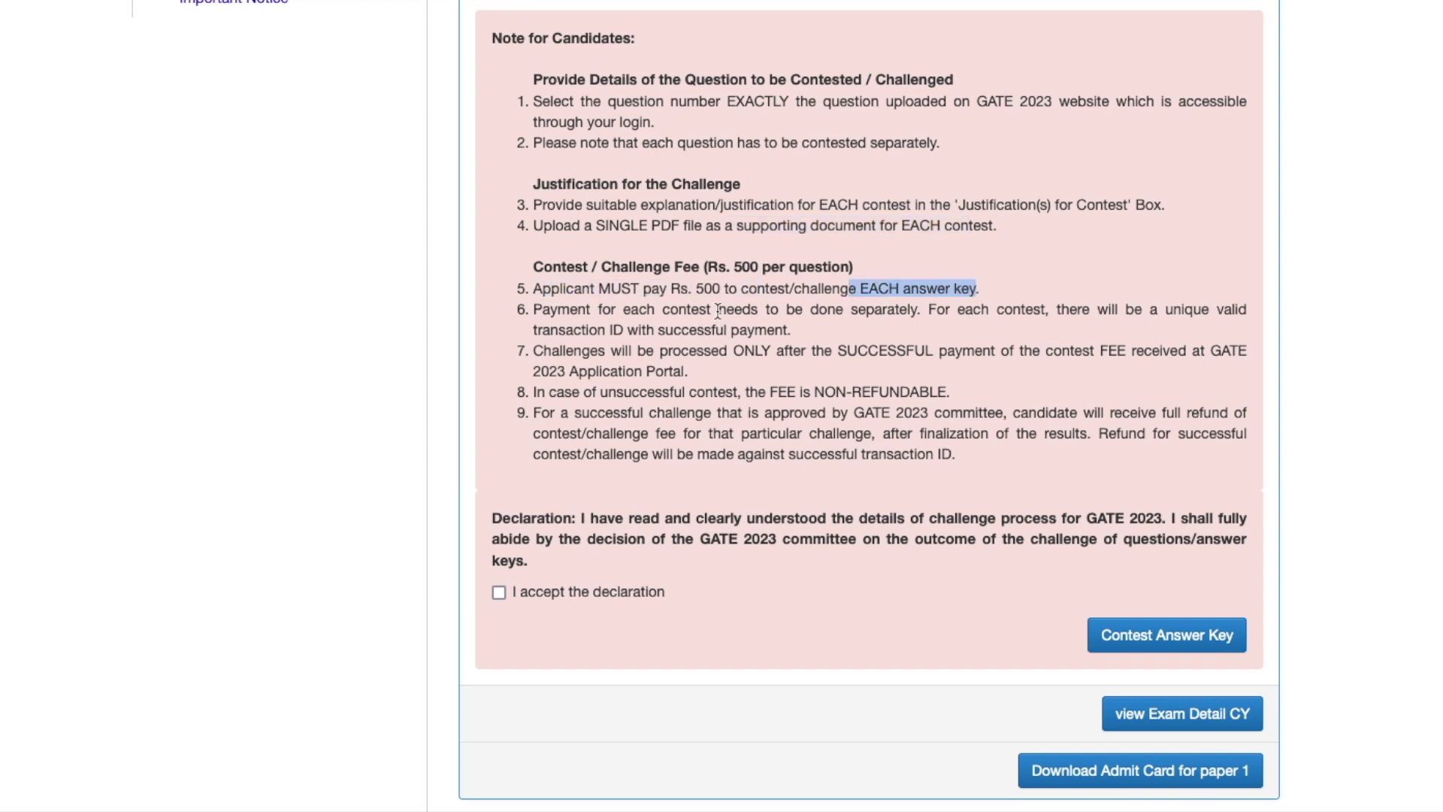
left_click_drag(681, 288, 715, 298)
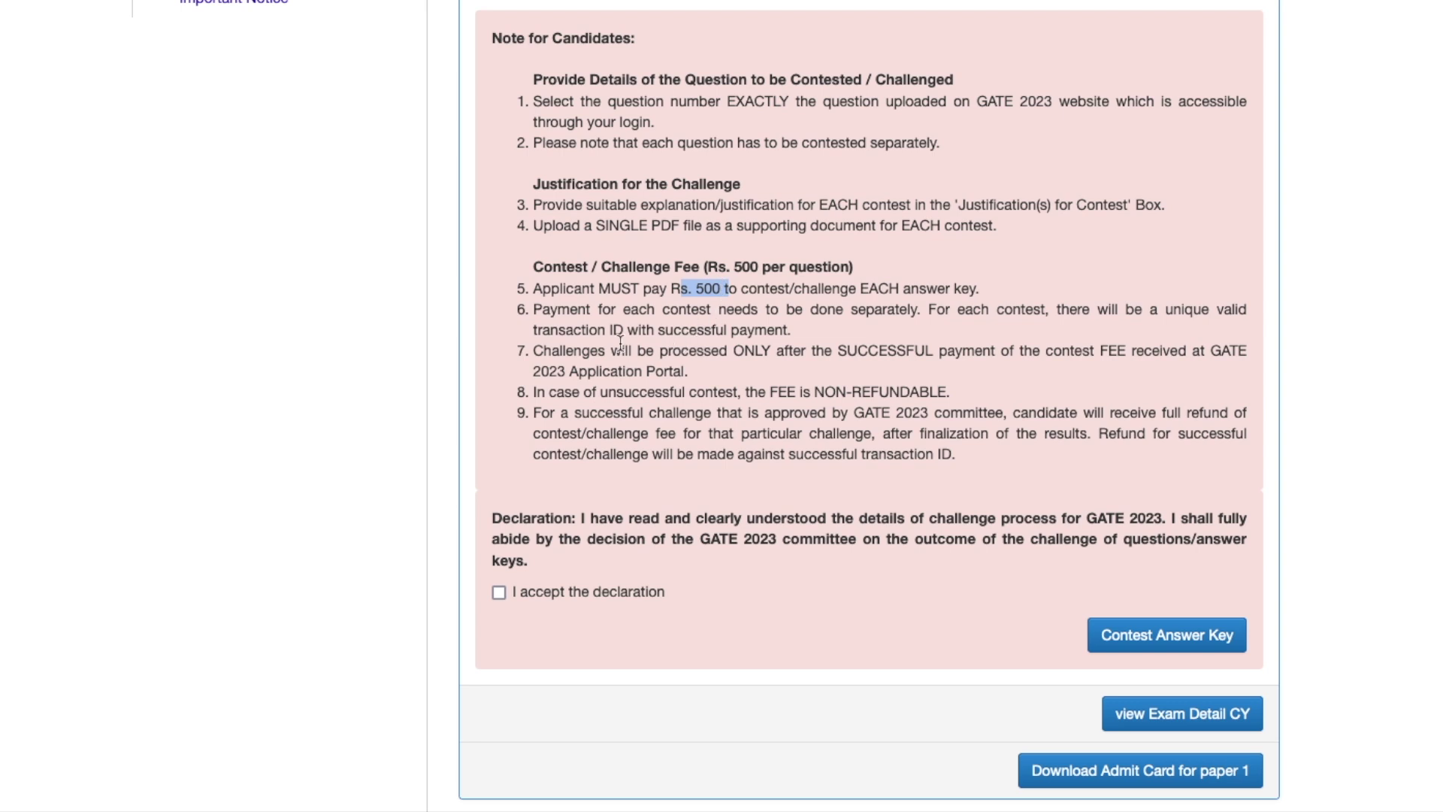
left_click_drag(533, 309, 1118, 309)
- Highlight the transaction ID, payment-first, non-refundable fee and refund rules
left_click_drag(542, 333, 776, 335)
left_click_drag(573, 351, 949, 352)
left_click_drag(1070, 352, 1151, 351)
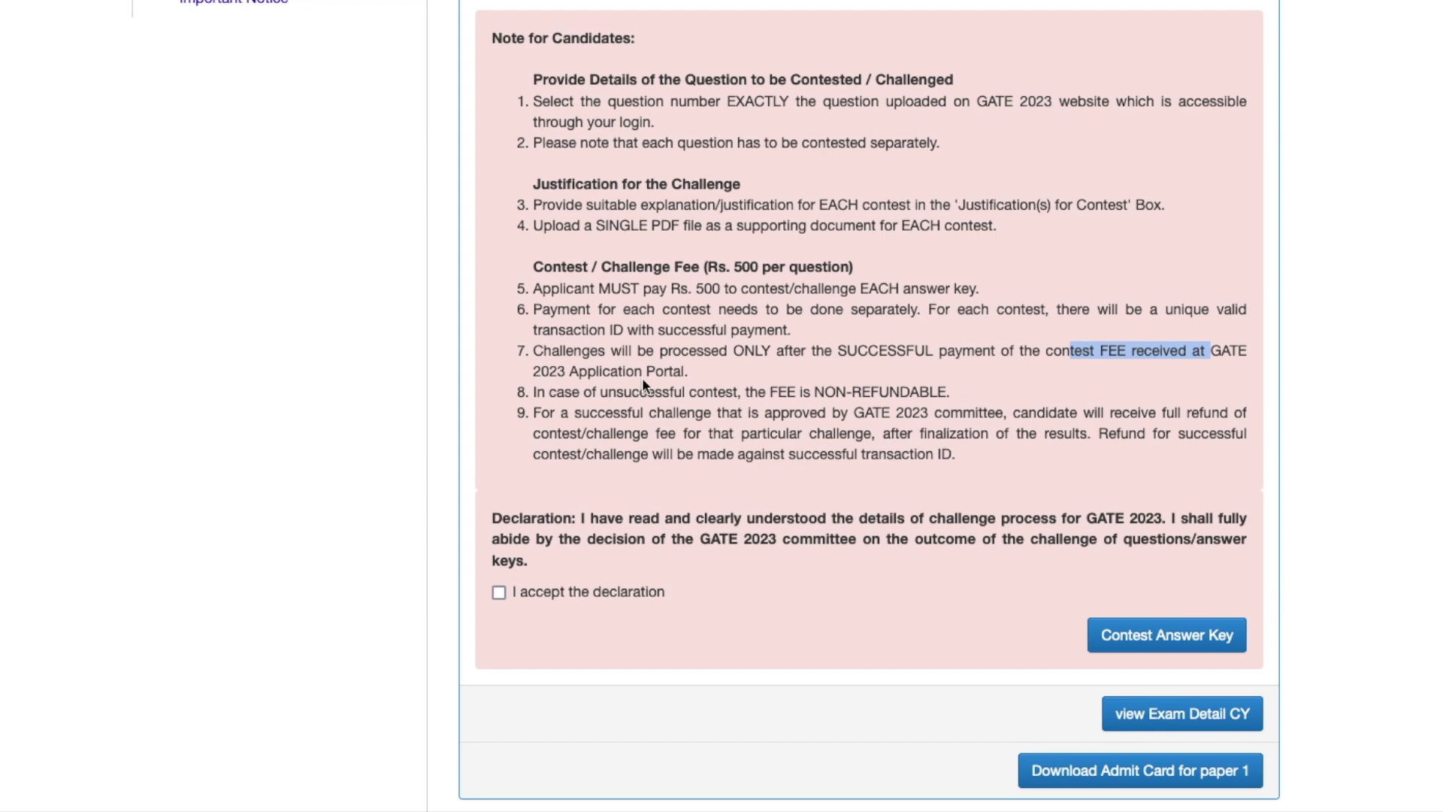
left_click_drag(584, 392, 948, 391)
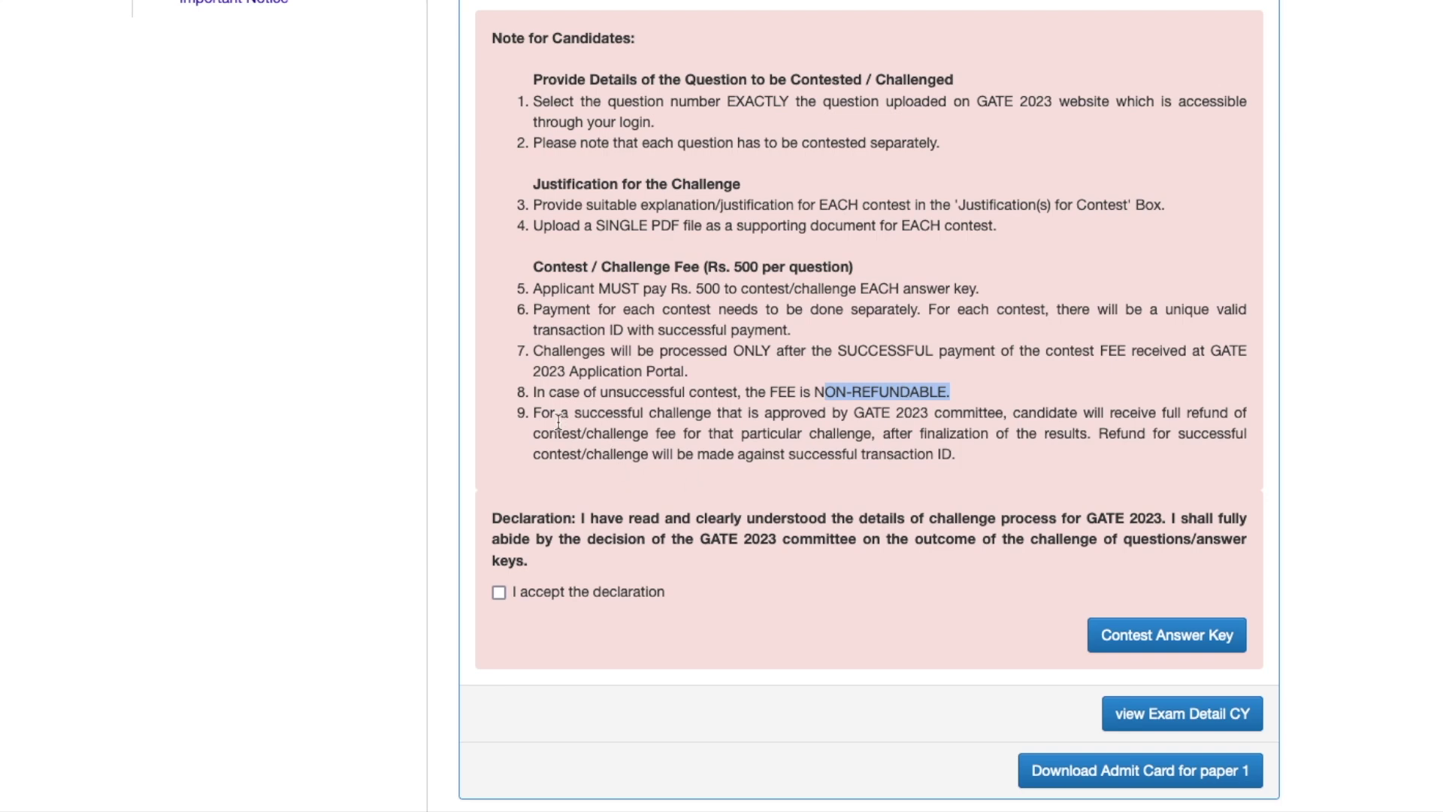
left_click_drag(546, 419, 832, 450)
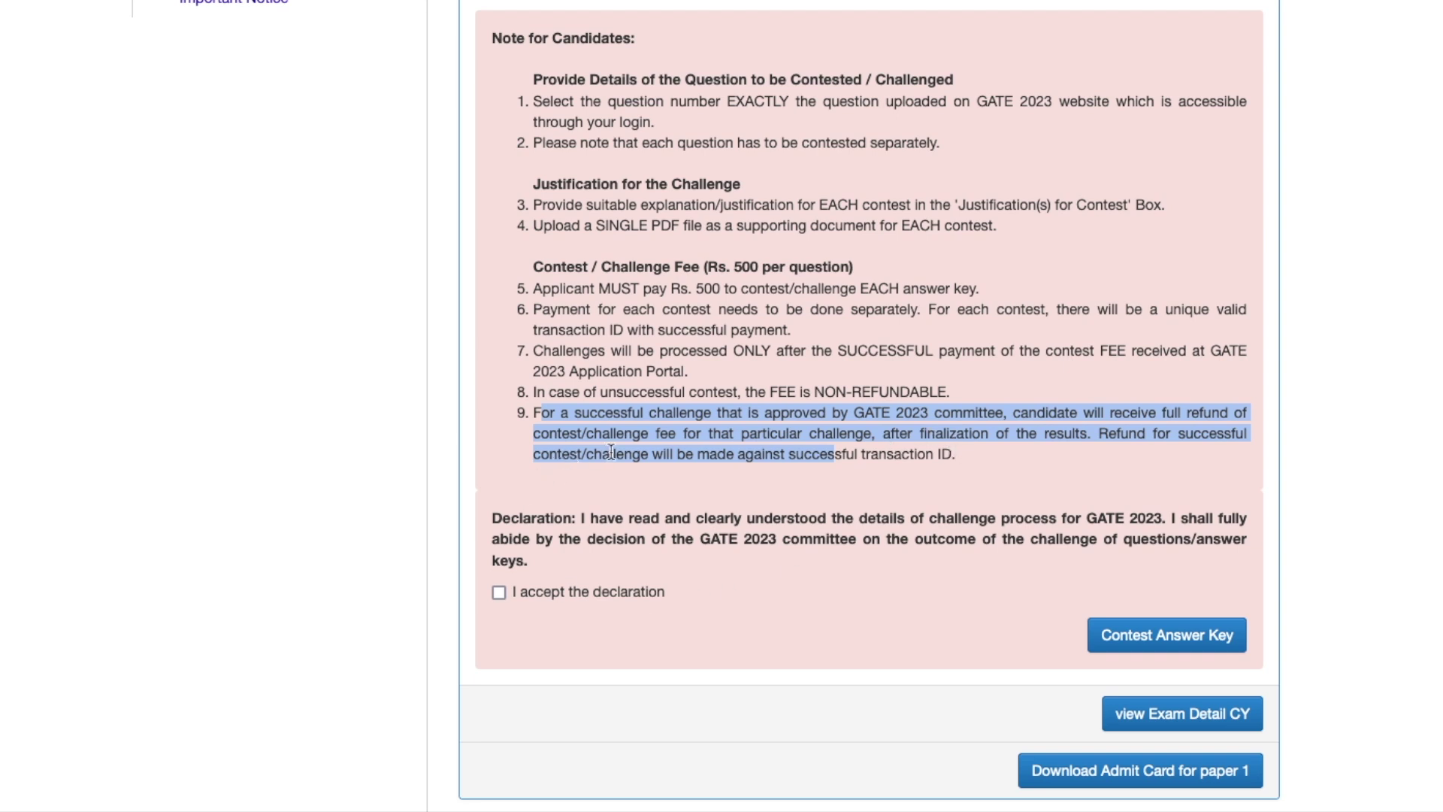
left_click_drag(870, 454, 956, 454)
- Accept the declaration and open the Contest the Published Answer Key form
left_click(897, 501)
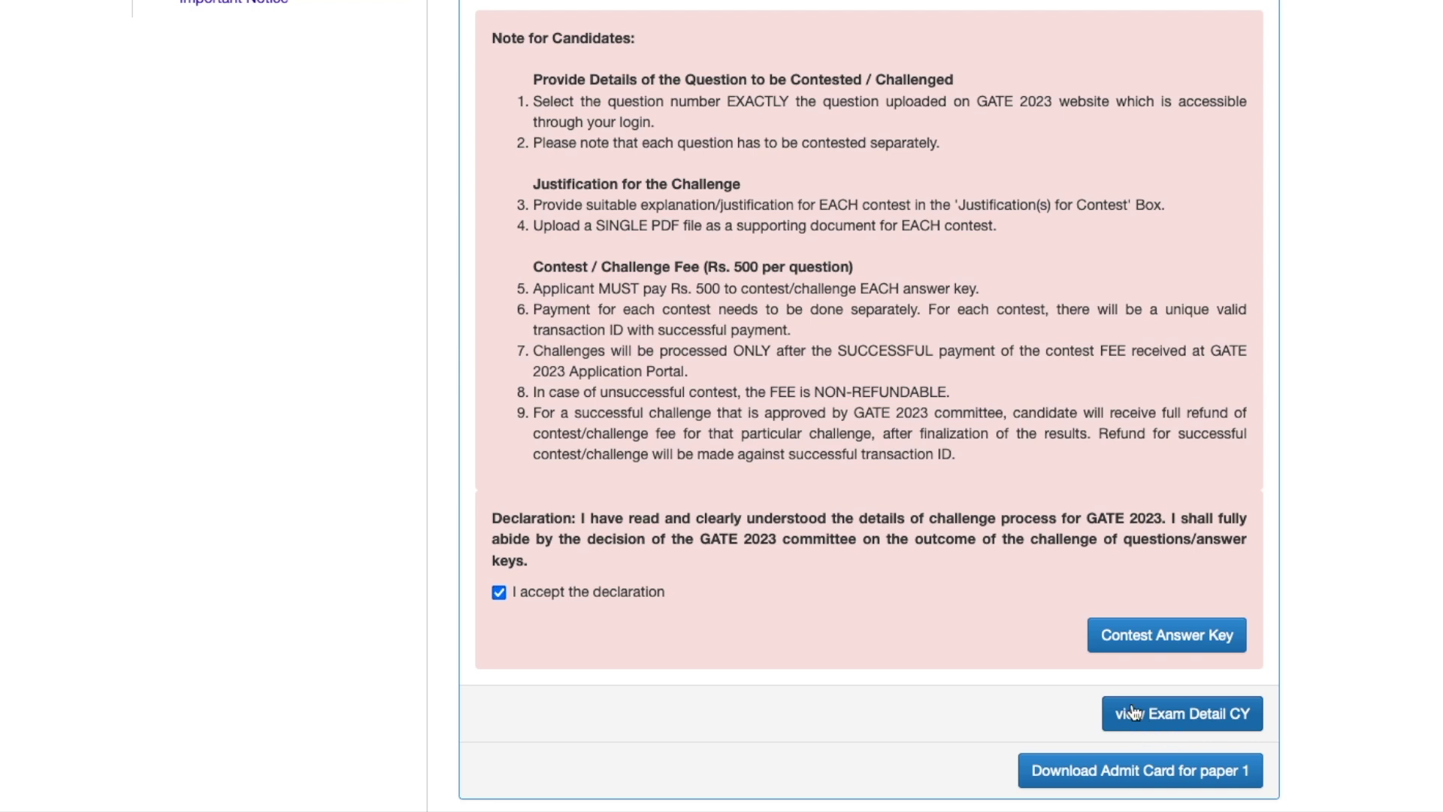
left_click(1133, 643)
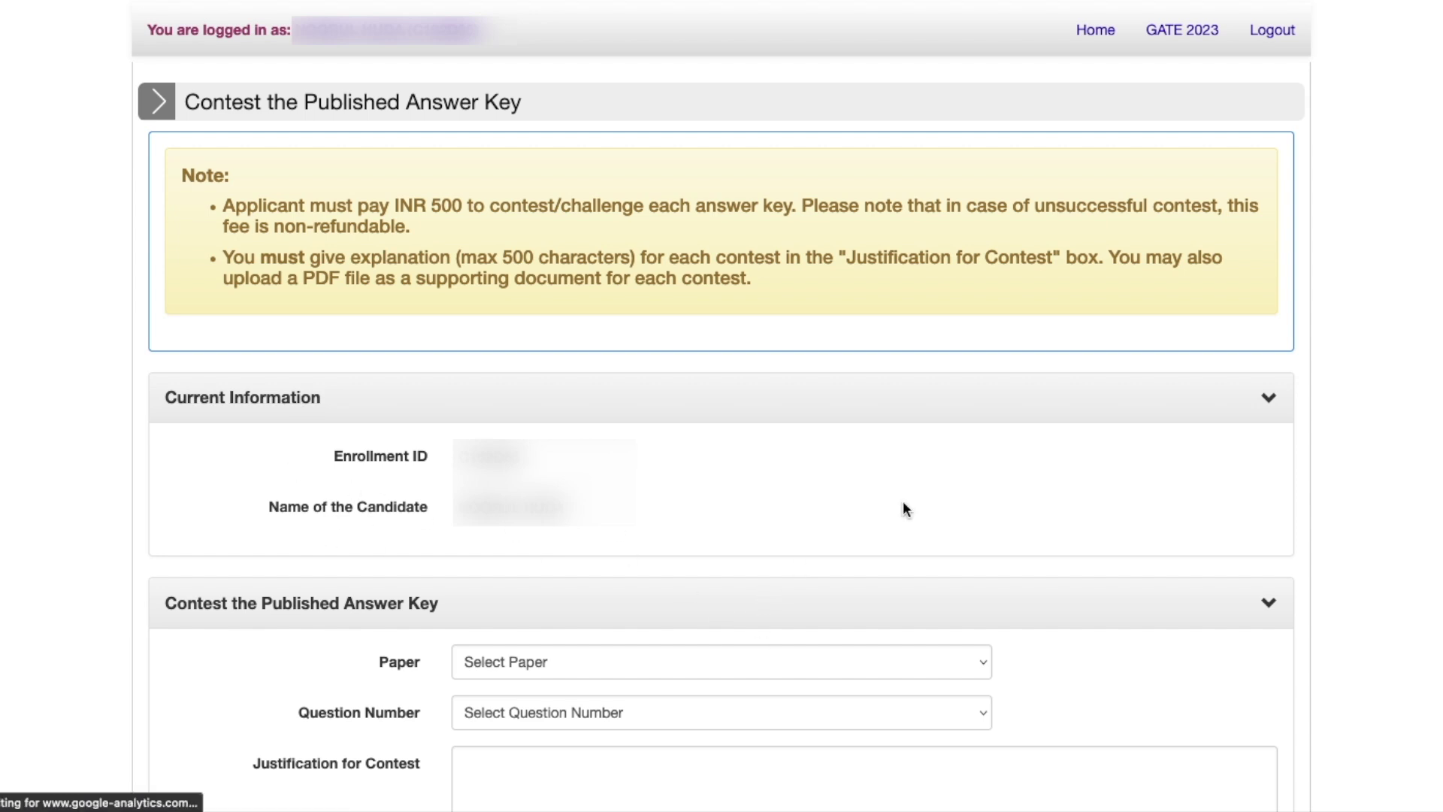
- Choose paper Chemistry (CY) and question number 20 in the contest form
scroll(642, 423, "down", 7)
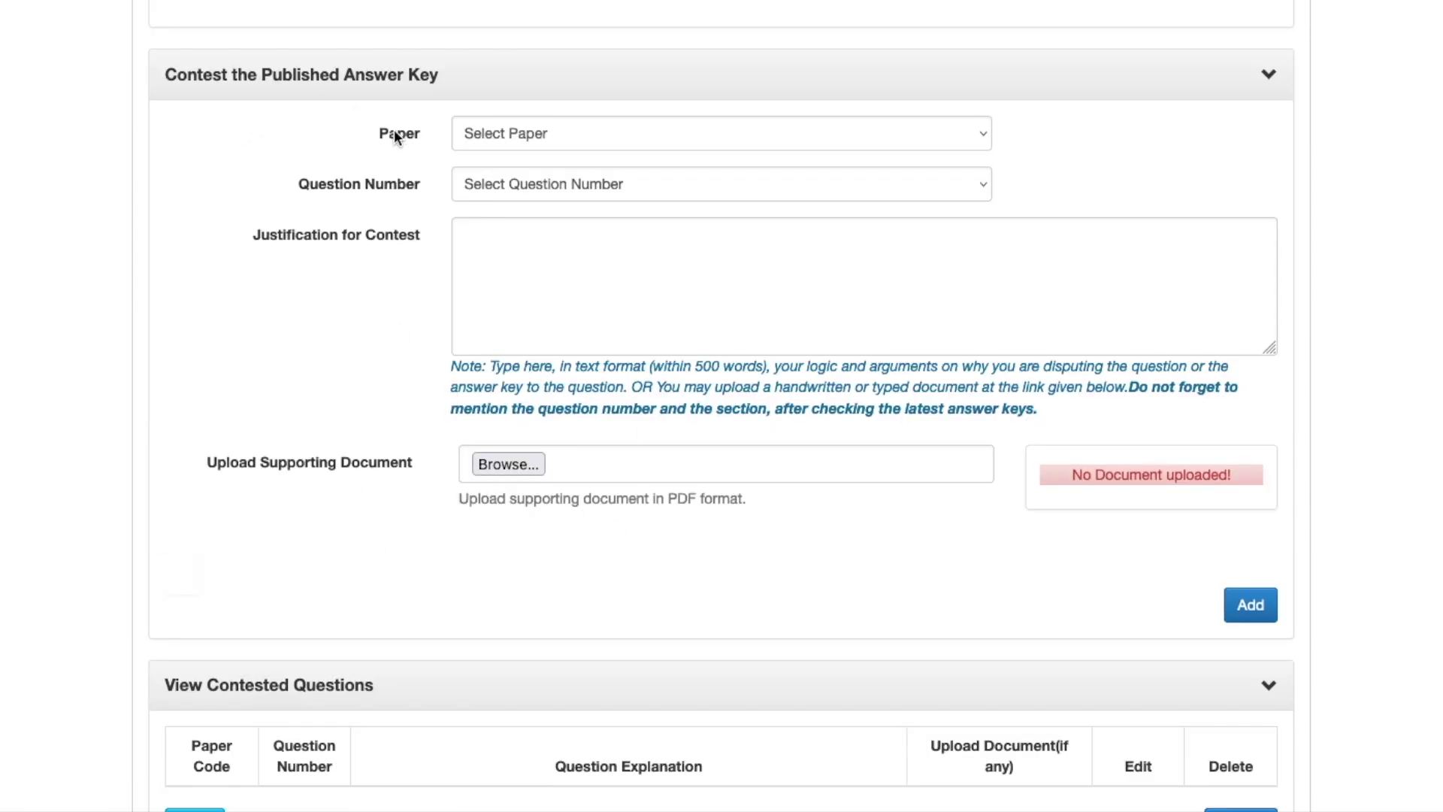
left_click(524, 134)
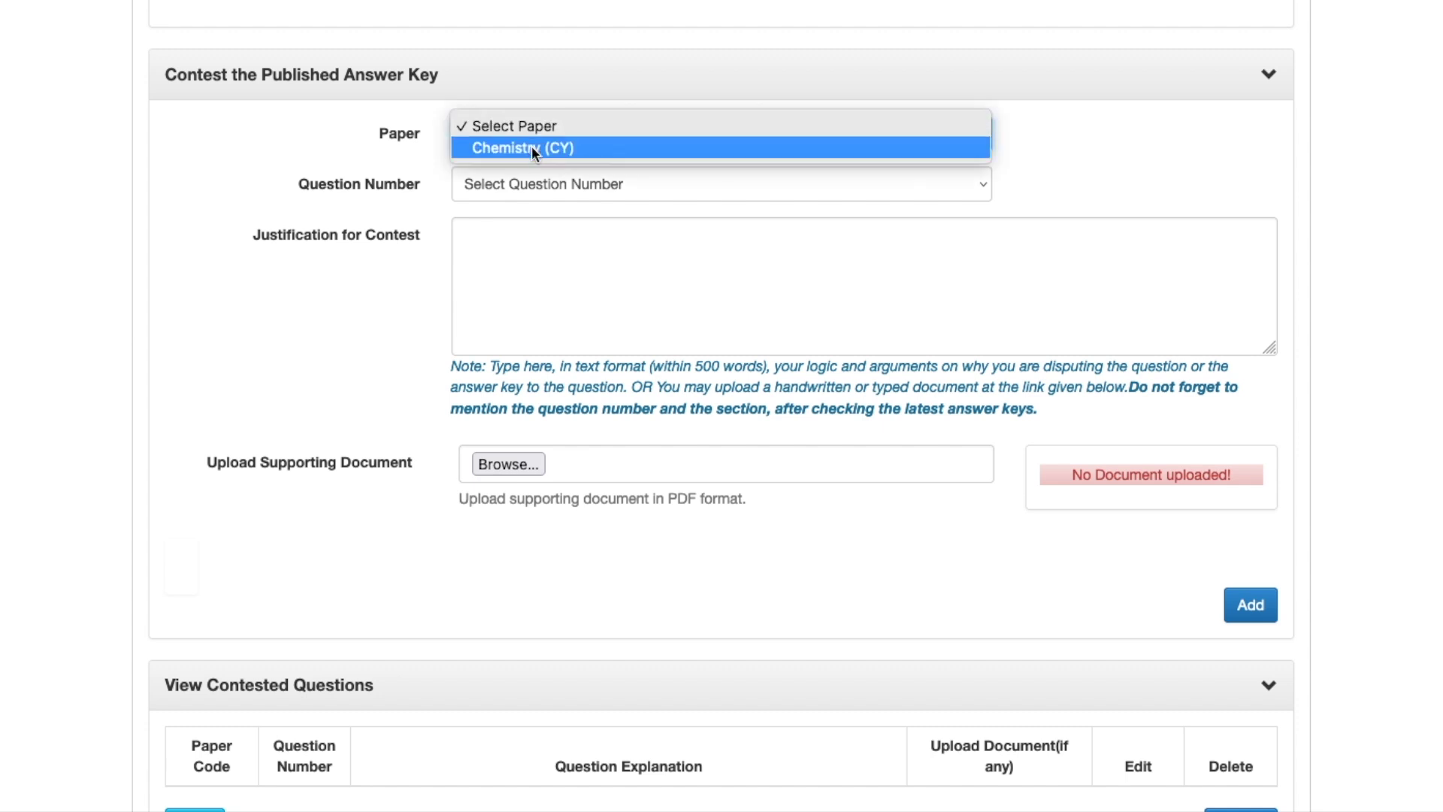
key("Escape")
left_click(527, 151)
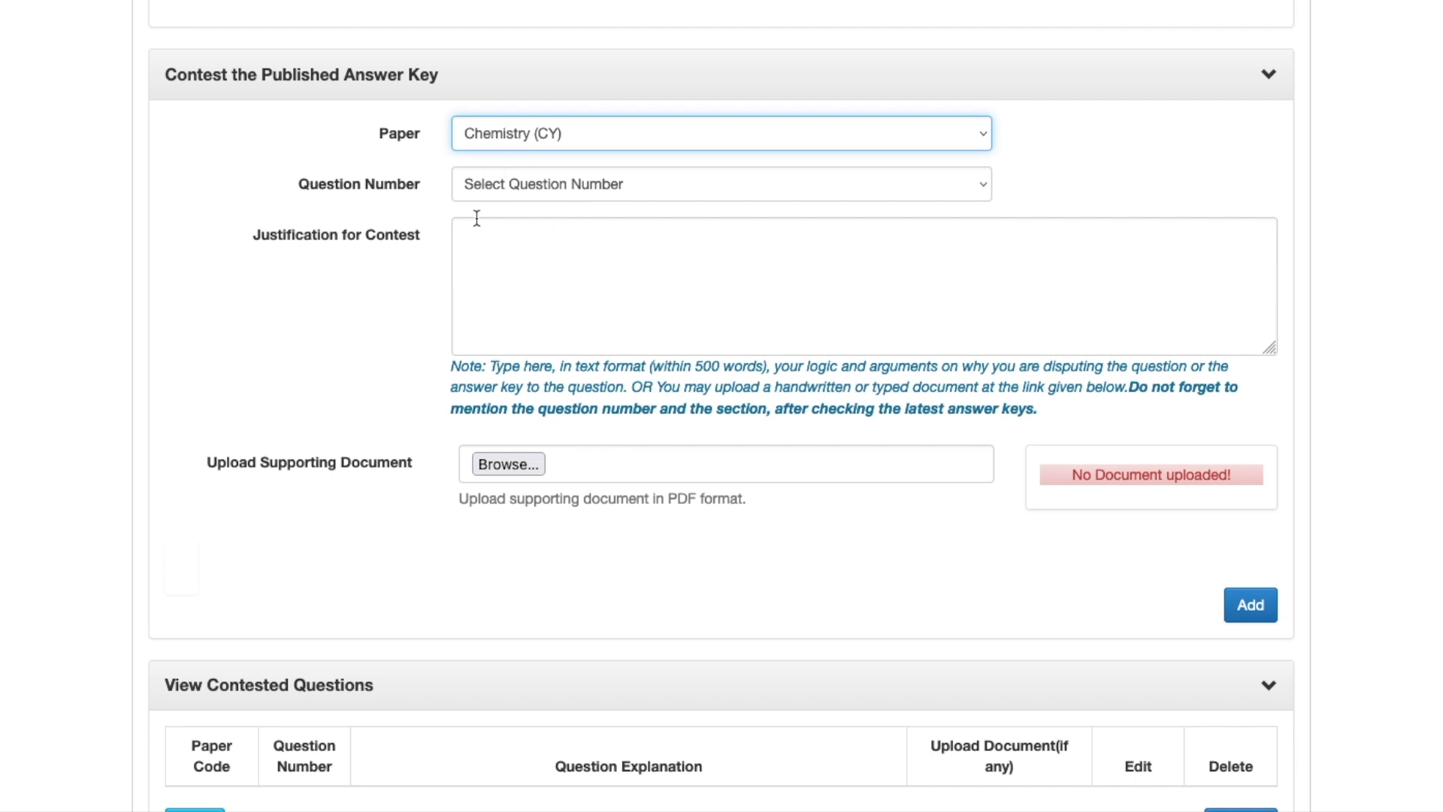
left_click(530, 187)
left_click(530, 192)
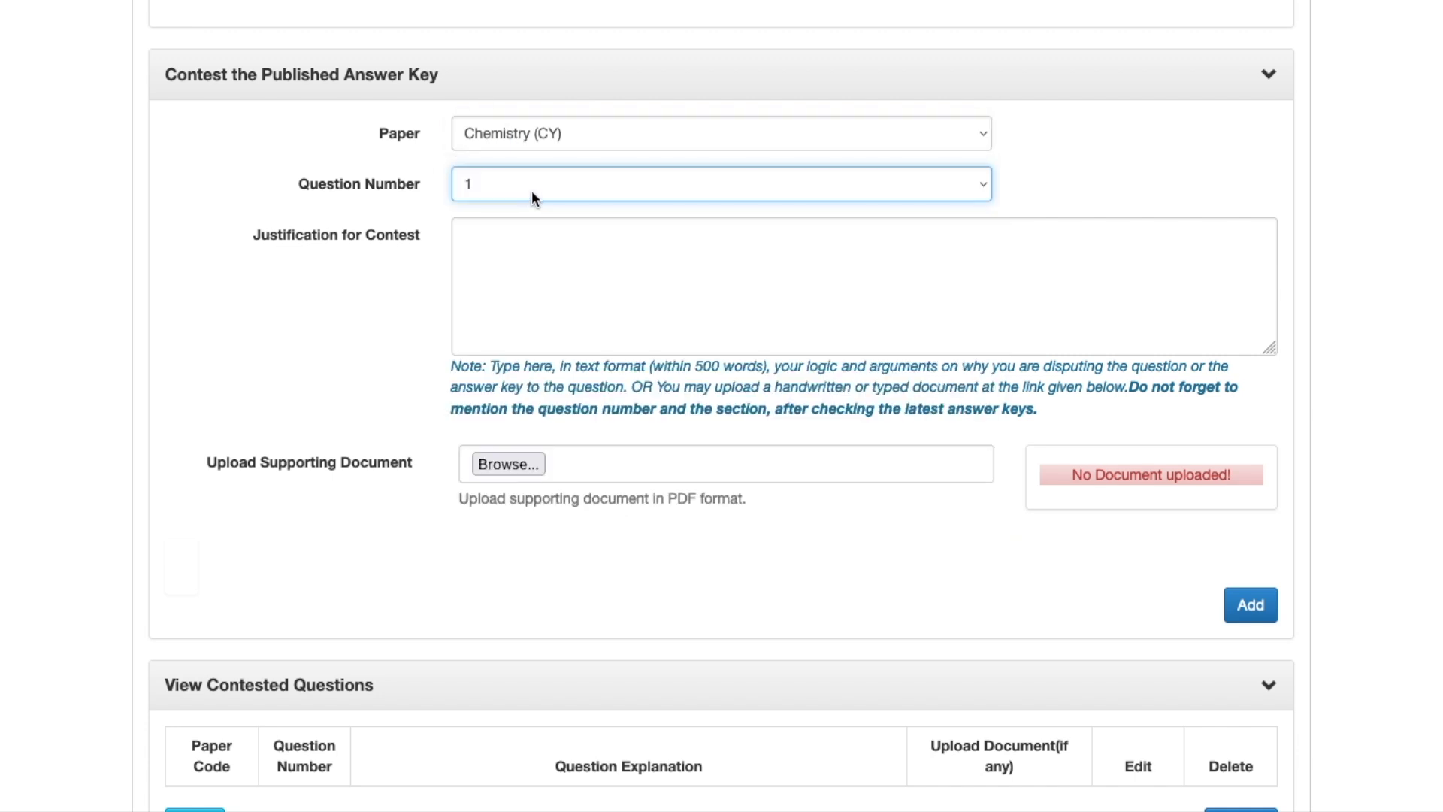
left_click(531, 191)
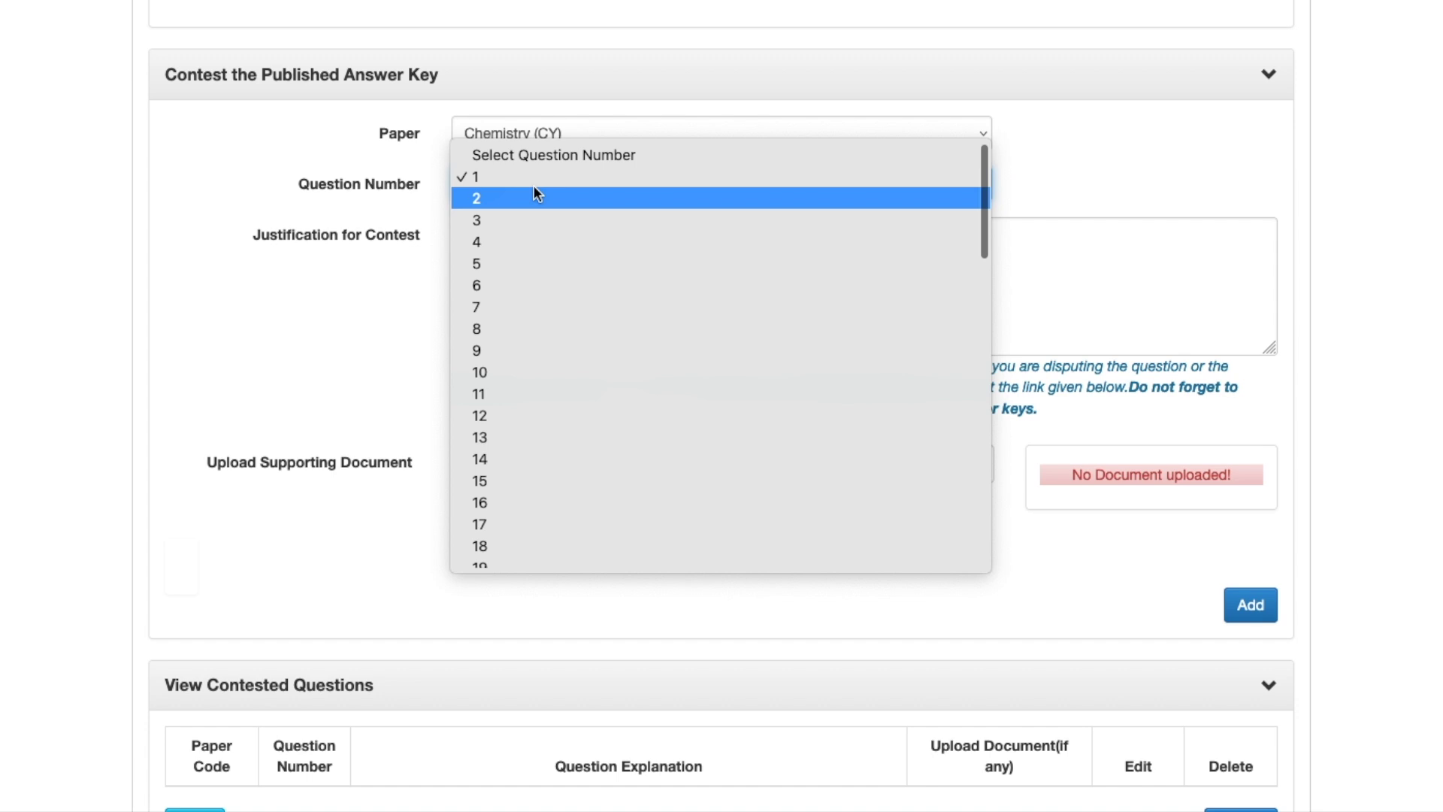
scroll(564, 417, "down", 4)
left_click(564, 421)
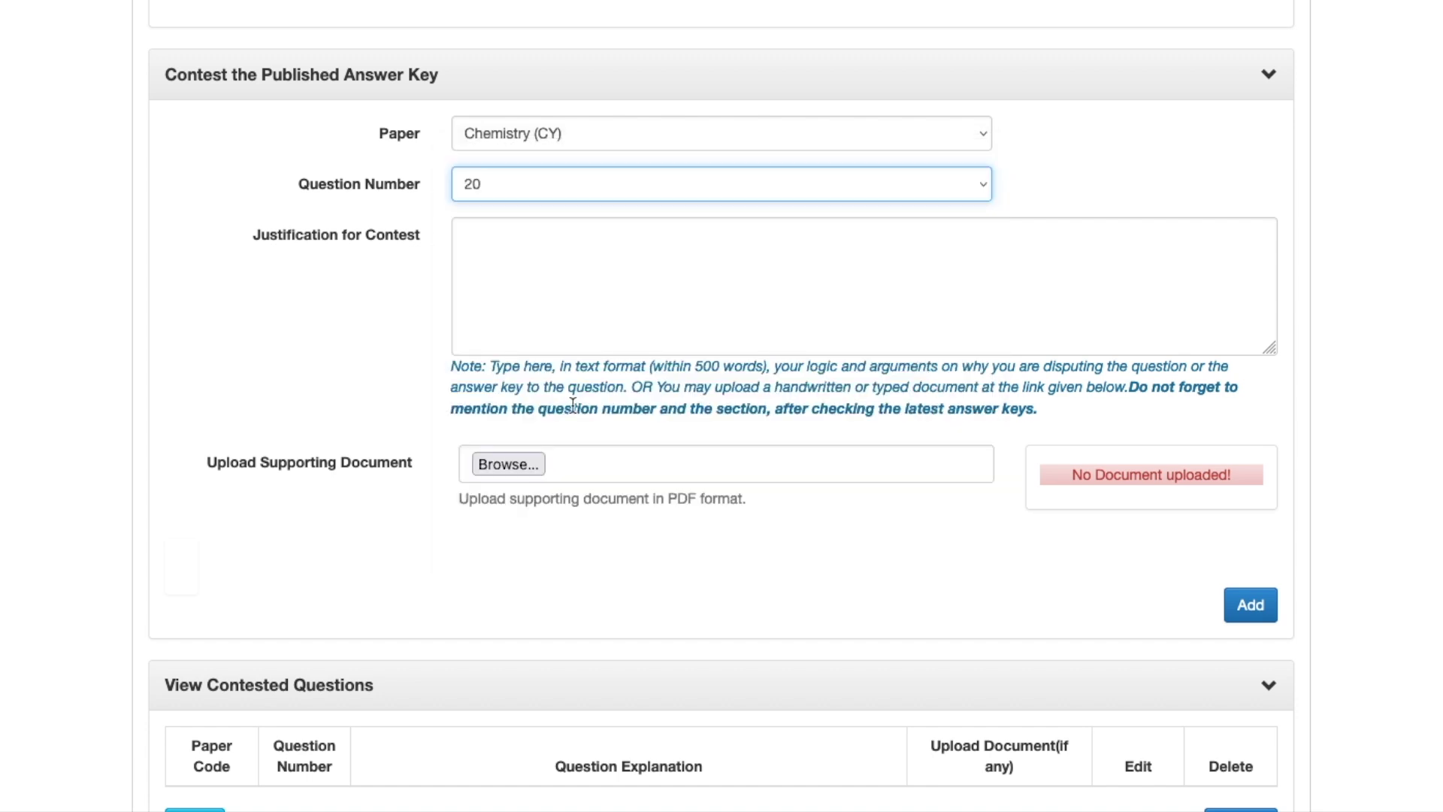
left_click(496, 237)
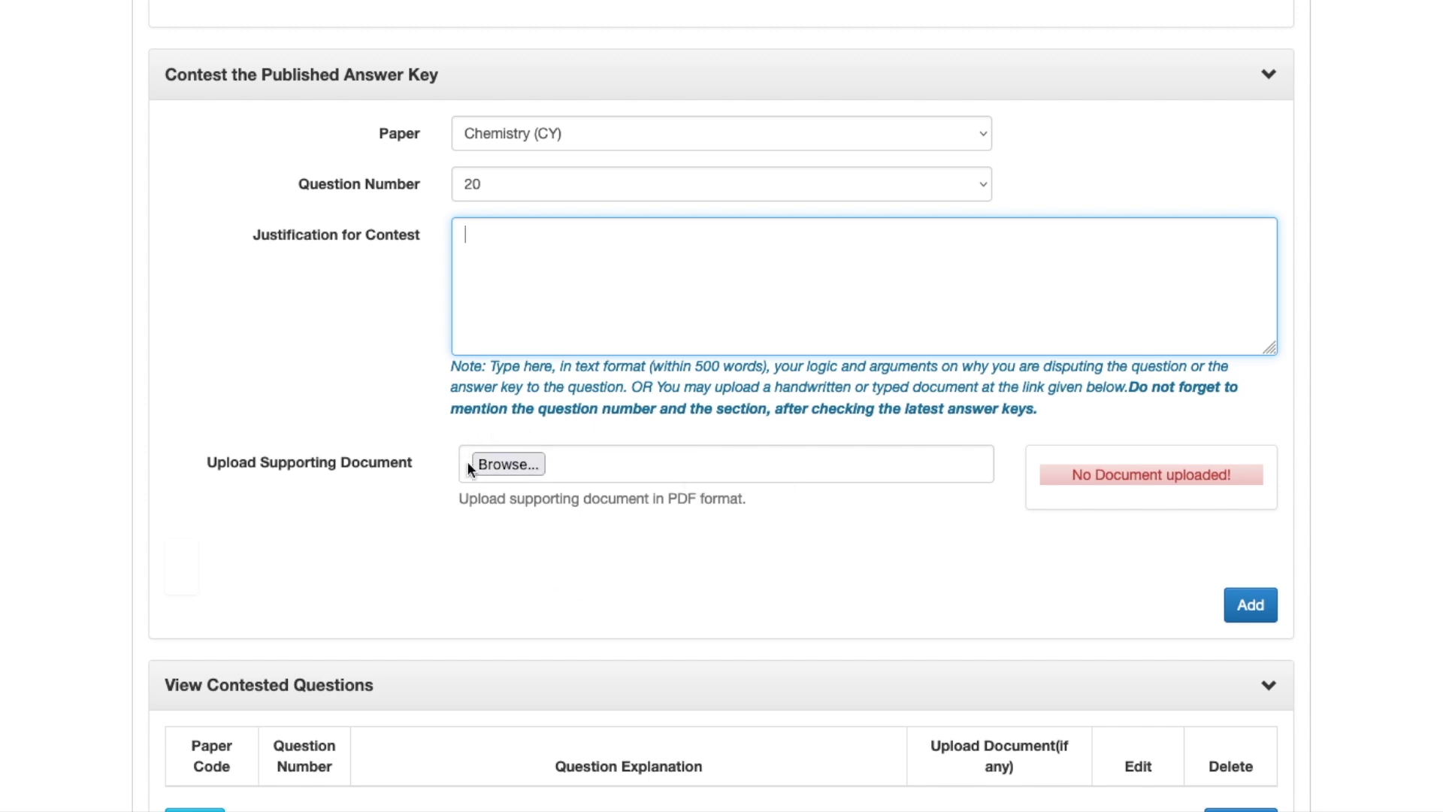
- Enter placeholder justification text, upload the supporting PDF, and add the CY Q20 entry
left_click_drag(1129, 387, 1238, 386)
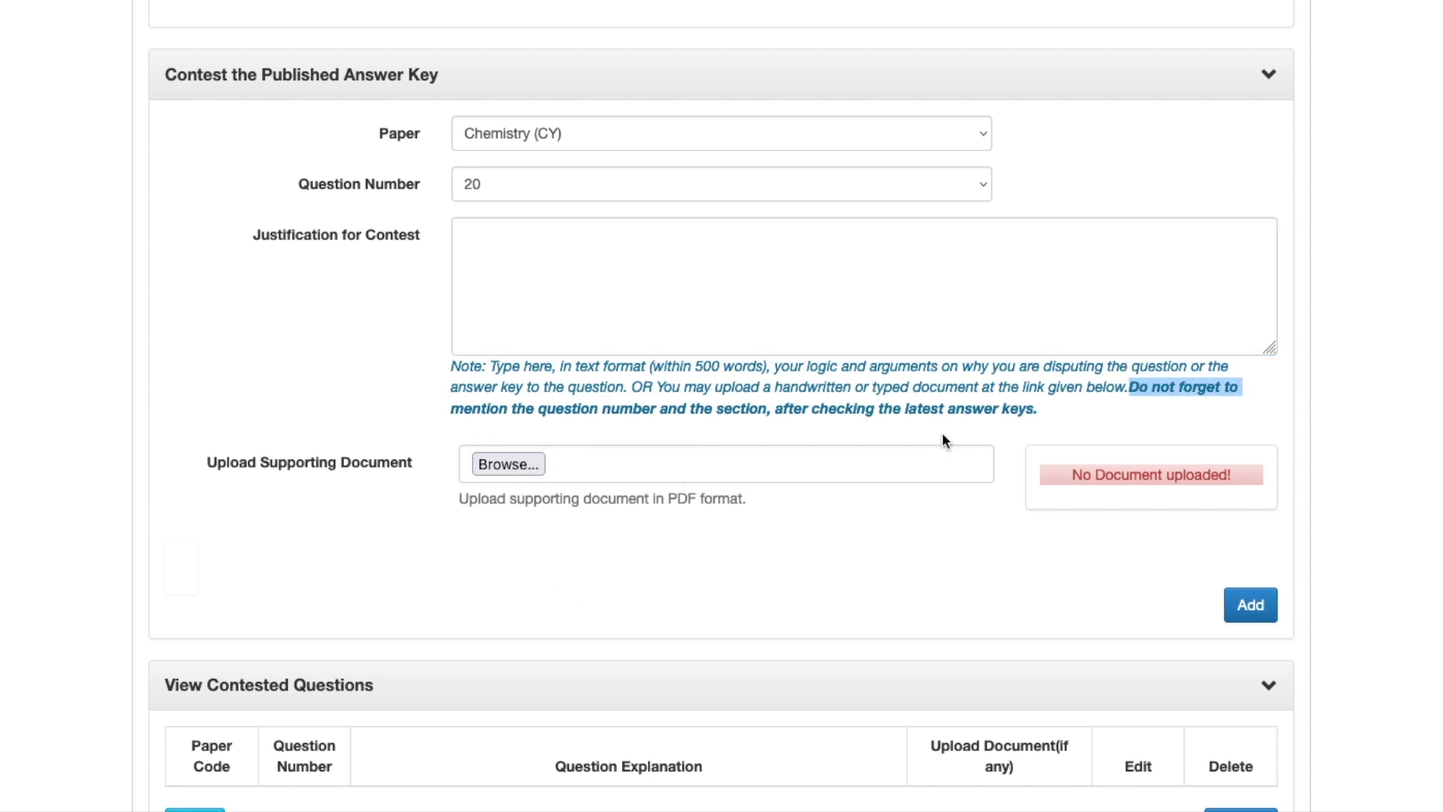
left_click_drag(482, 408, 1064, 406)
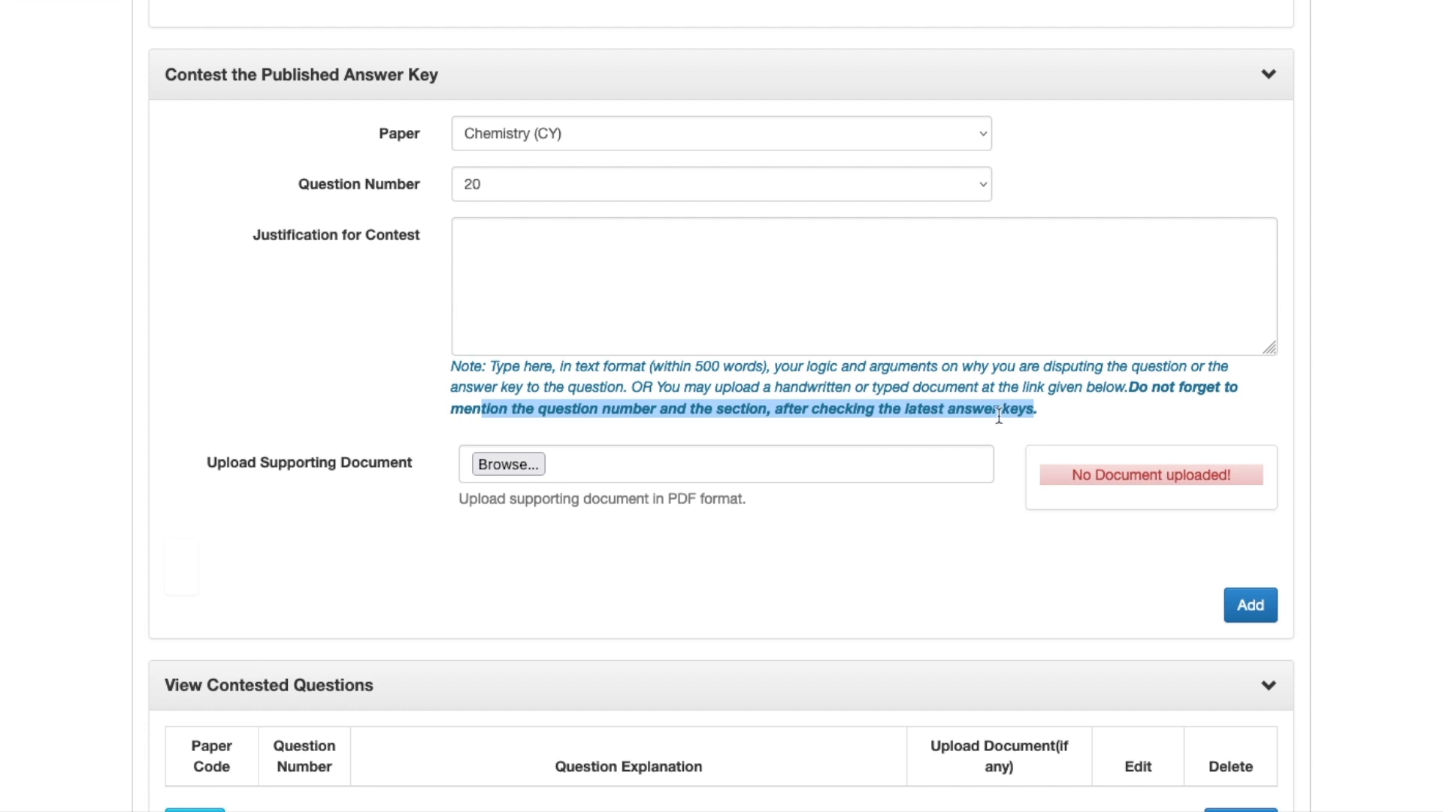
left_click(1046, 407)
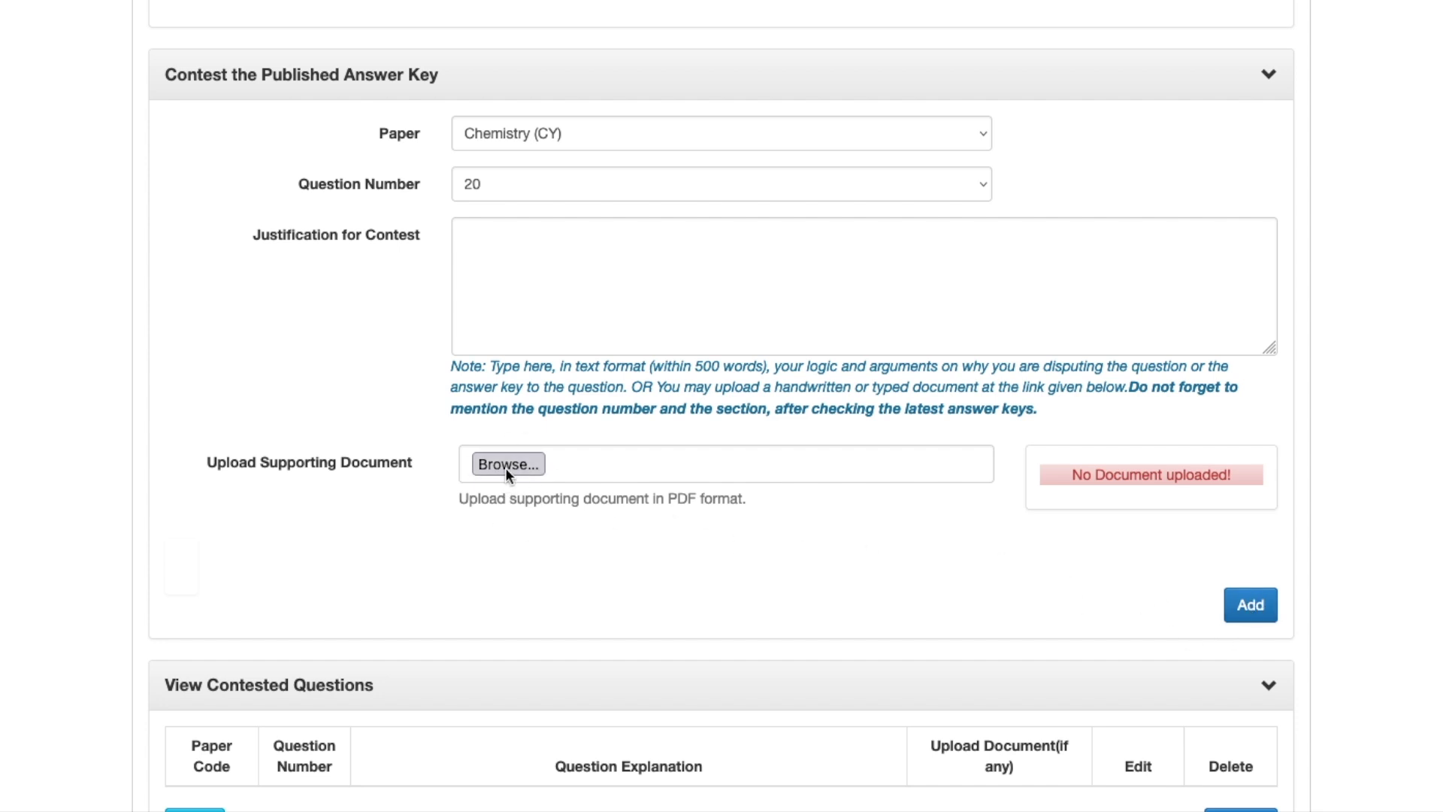
left_click(574, 229)
type("hosdnma;sdmfbslnkfm;ls,;sd")
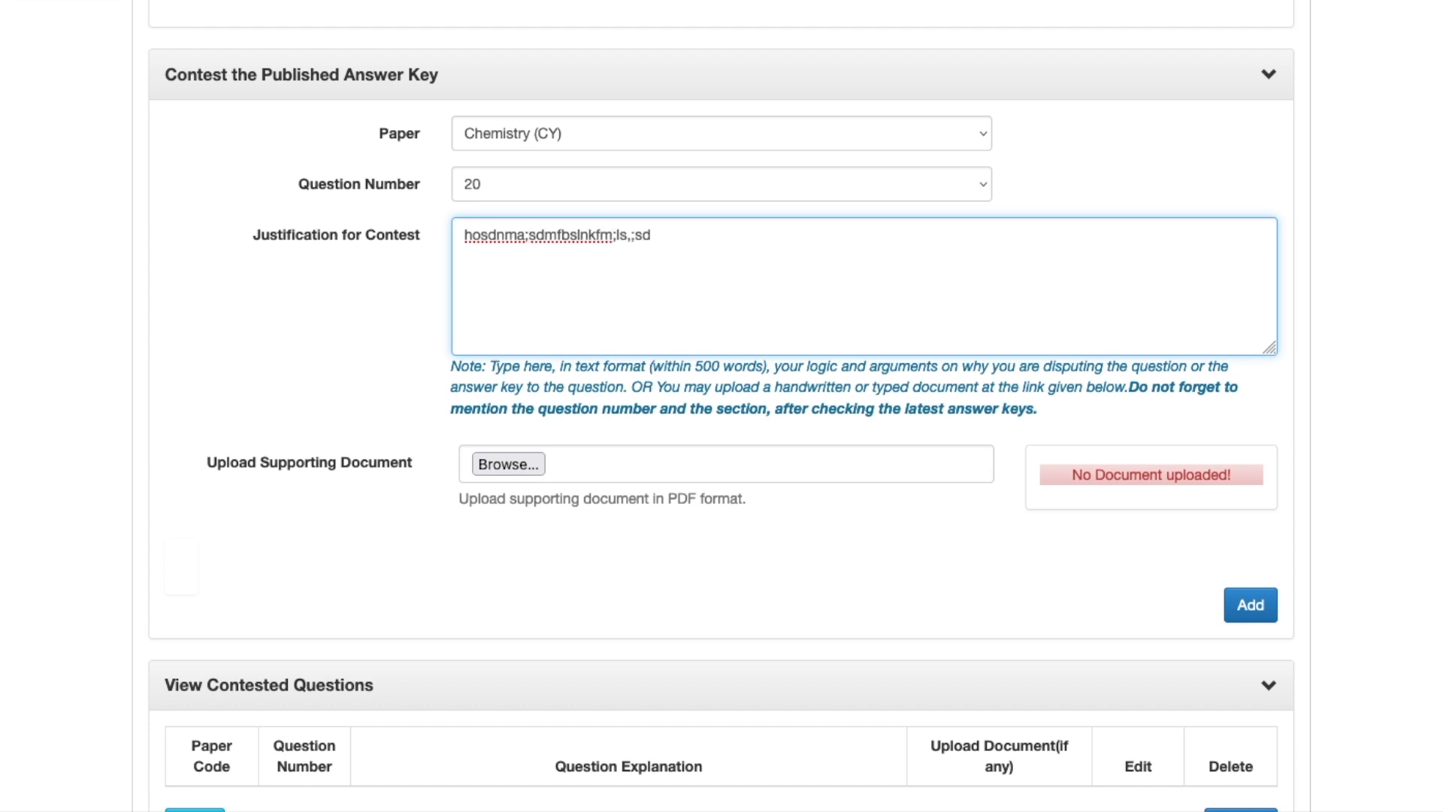
left_click(1249, 605)
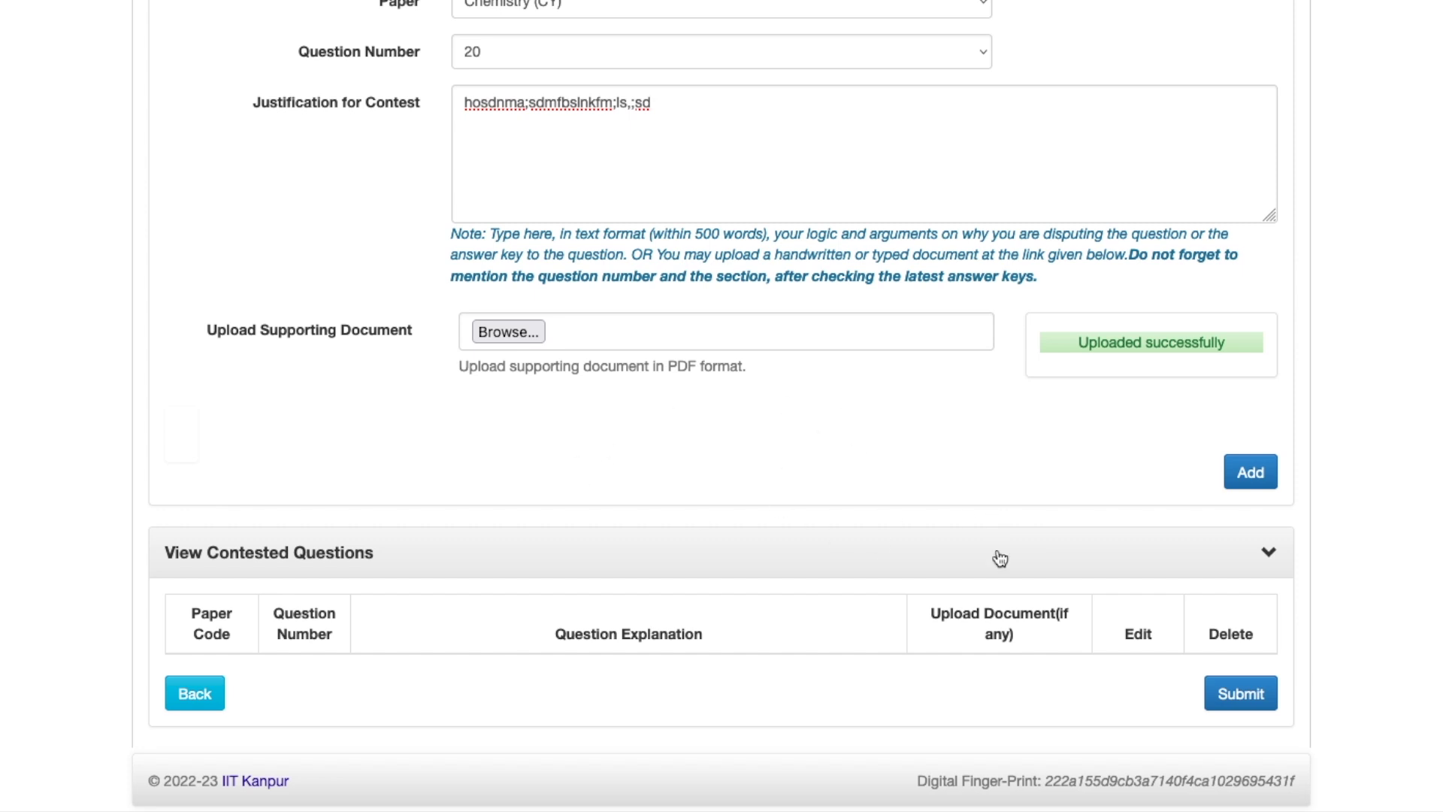
left_click(1252, 471)
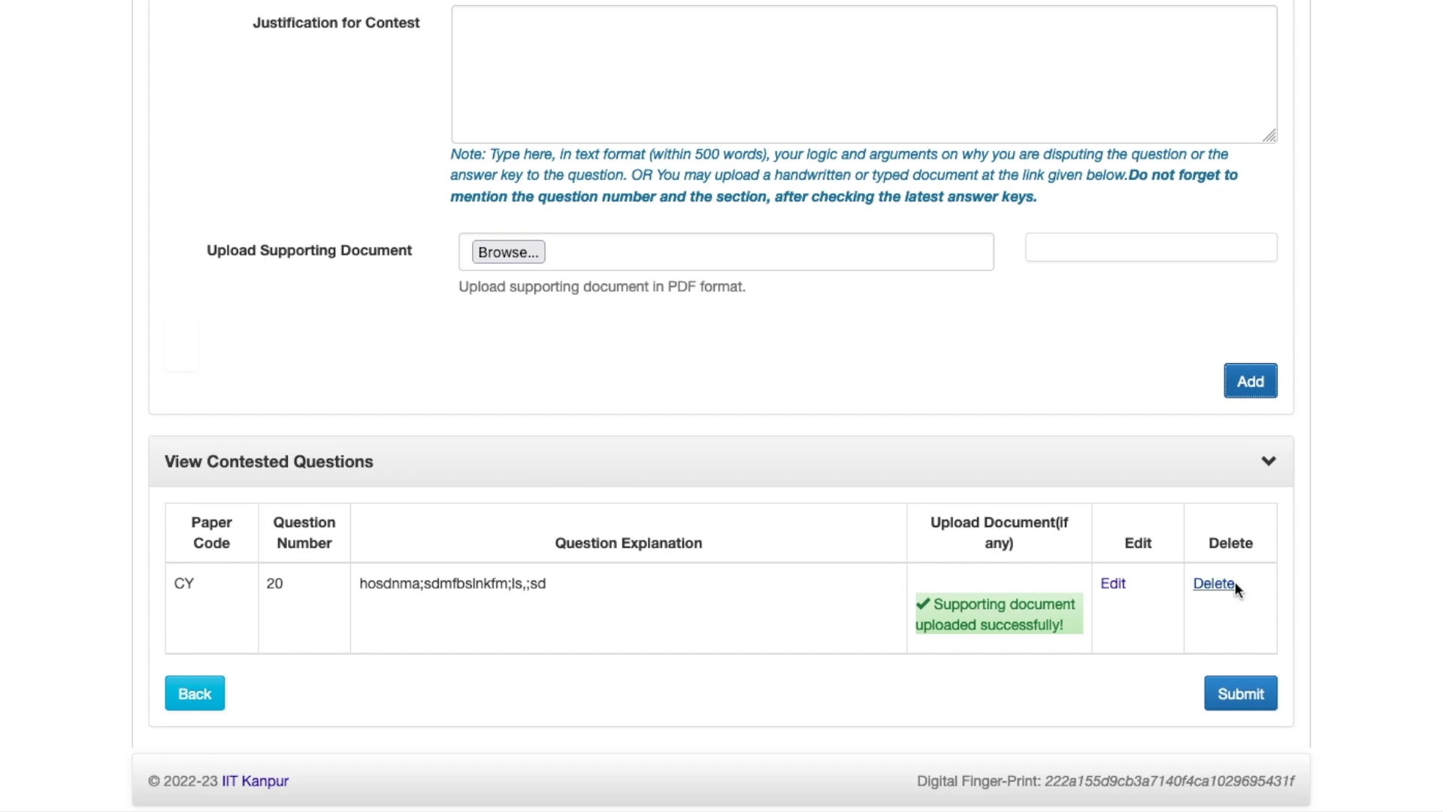
- Submit the contest and review the ₹500 payment window's card, UPI/QR, netbanking and wallet options
left_click(1240, 697)
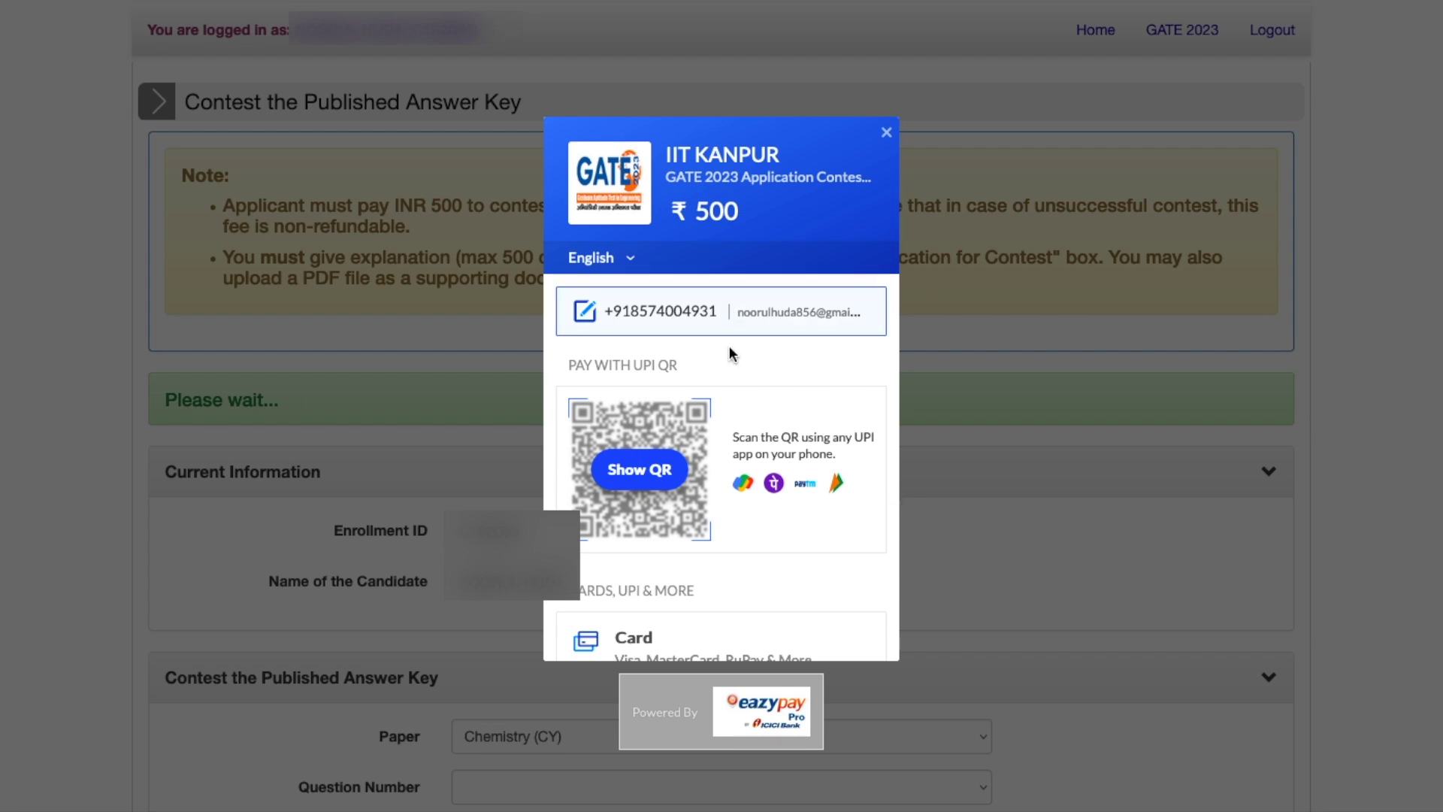
scroll(721, 338, "down", 4)
scroll(720, 343, "up", 4)
scroll(719, 341, "down", 4)
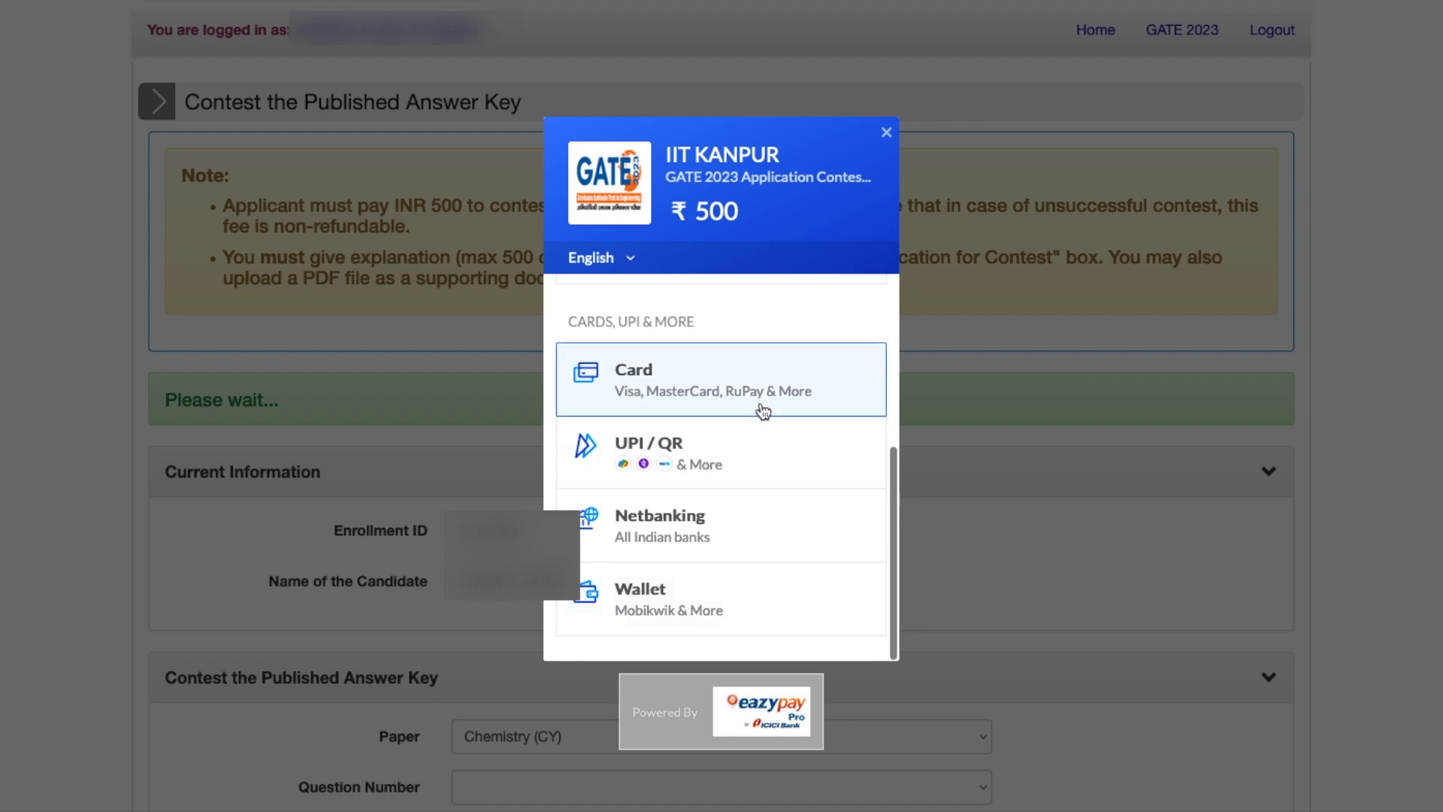
scroll(759, 410, "up", 4)
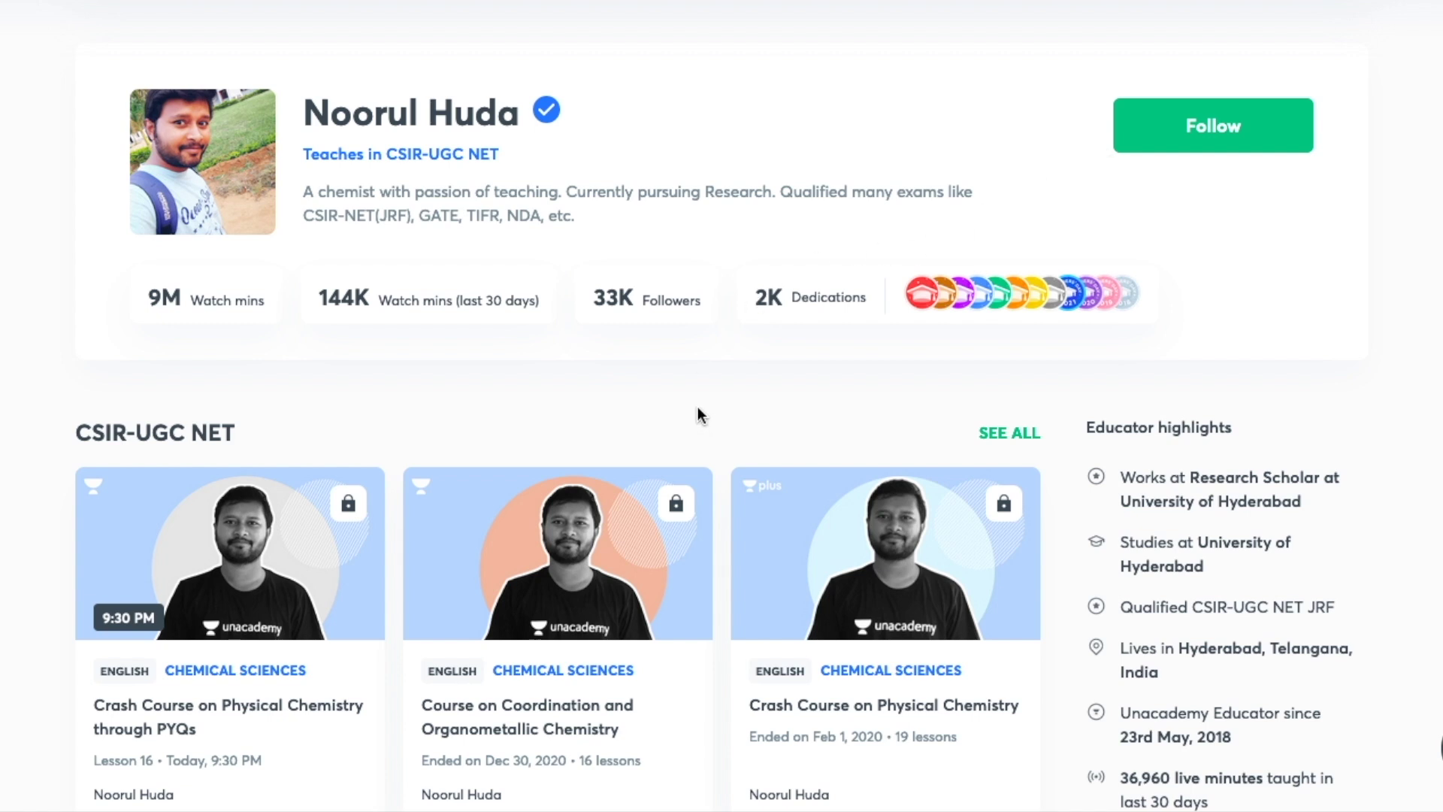
scroll(695, 403, "down", 3)
scroll(699, 401, "down", 5)
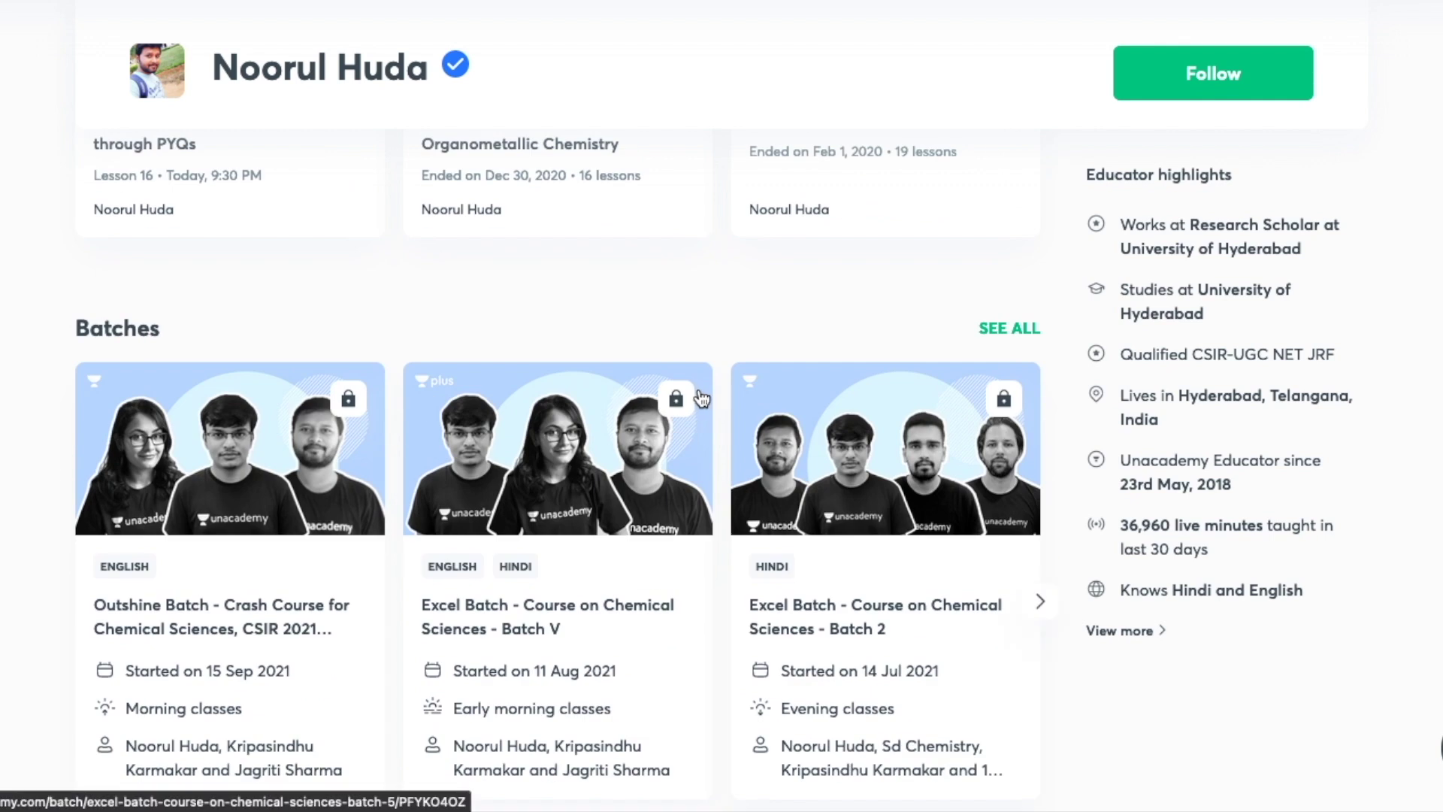
scroll(697, 389, "up", 5)
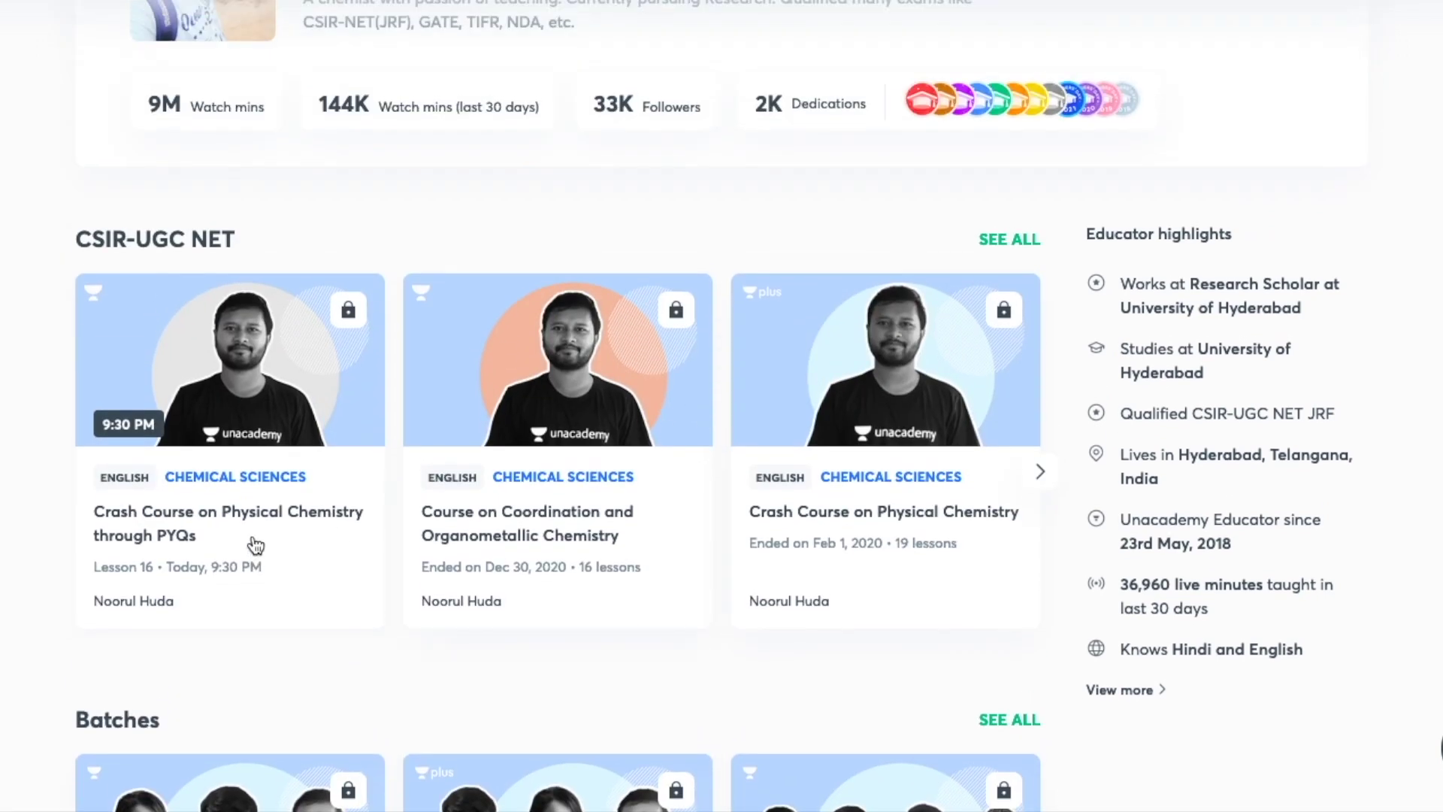
scroll(298, 555, "down", 3)
scroll(299, 556, "down", 10)
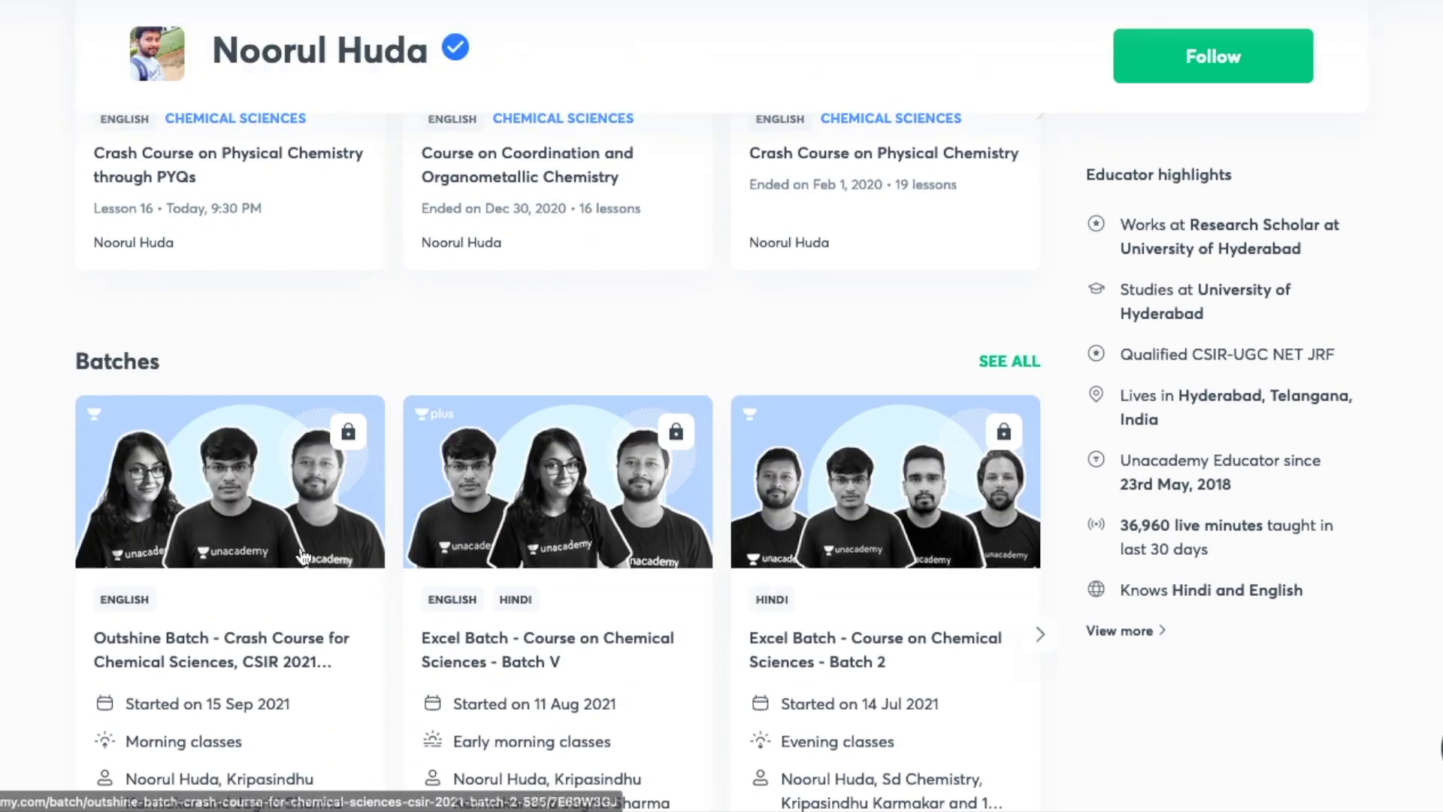
scroll(304, 555, "down", 3)
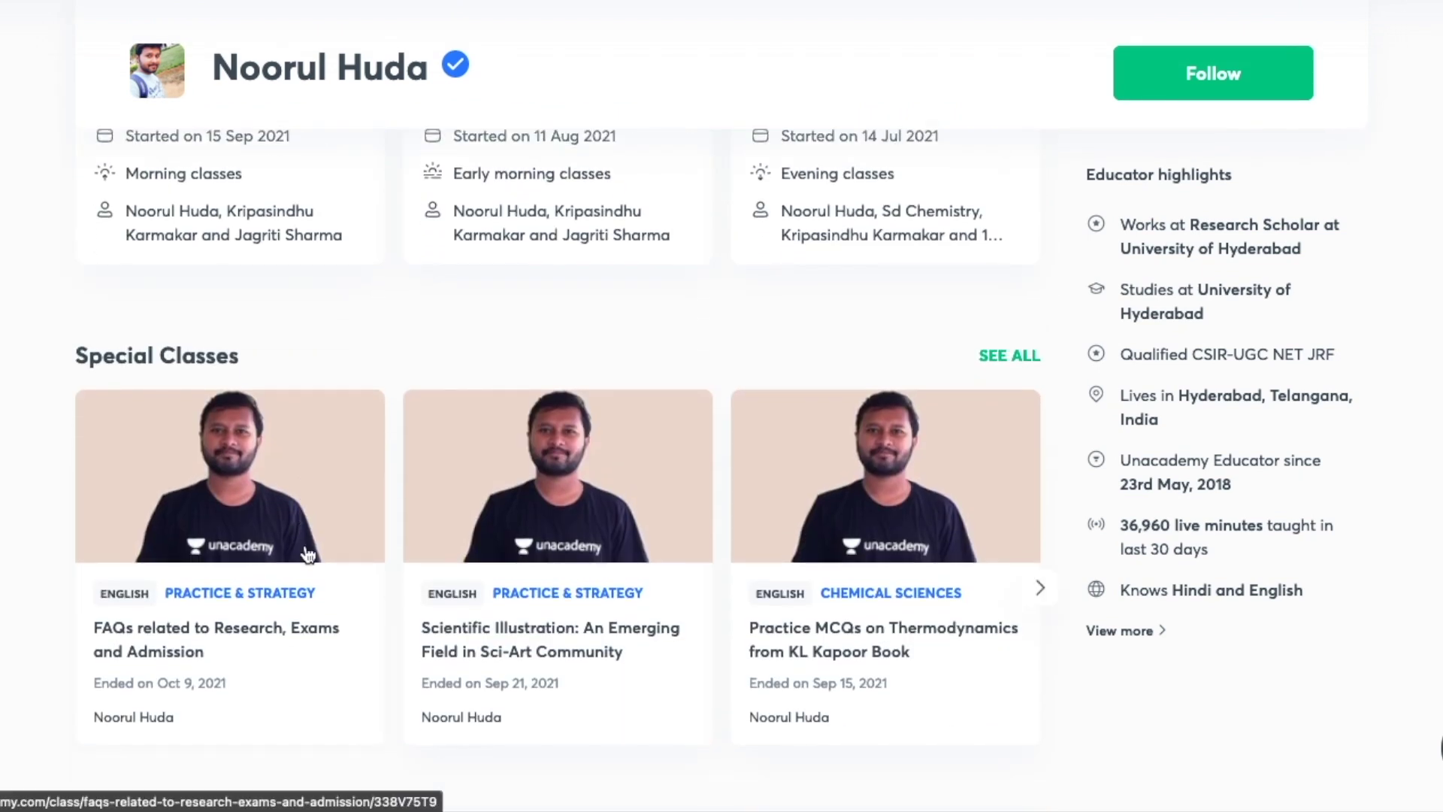
scroll(307, 551, "up", 2)
scroll(308, 553, "up", 12)
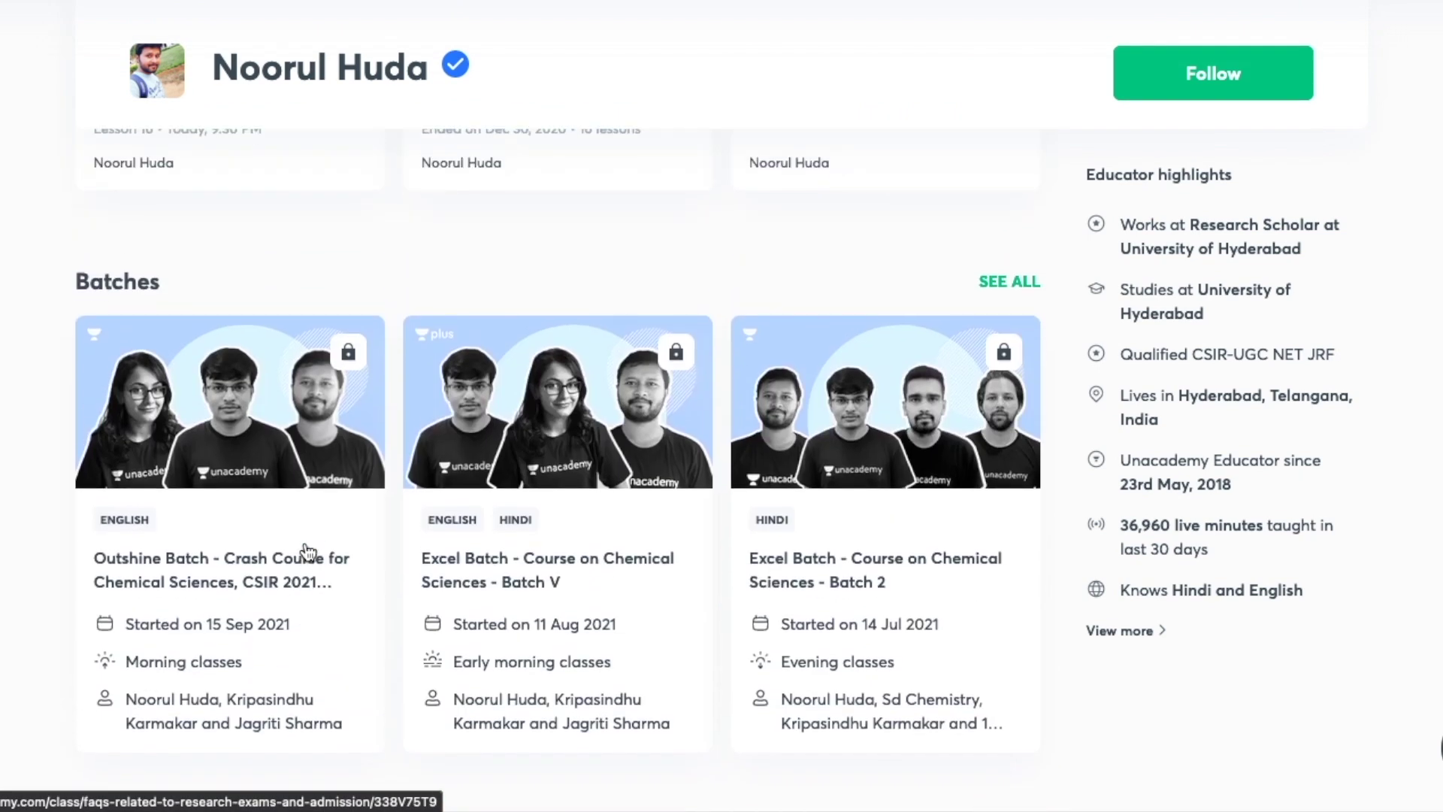
scroll(308, 550, "up", 2)
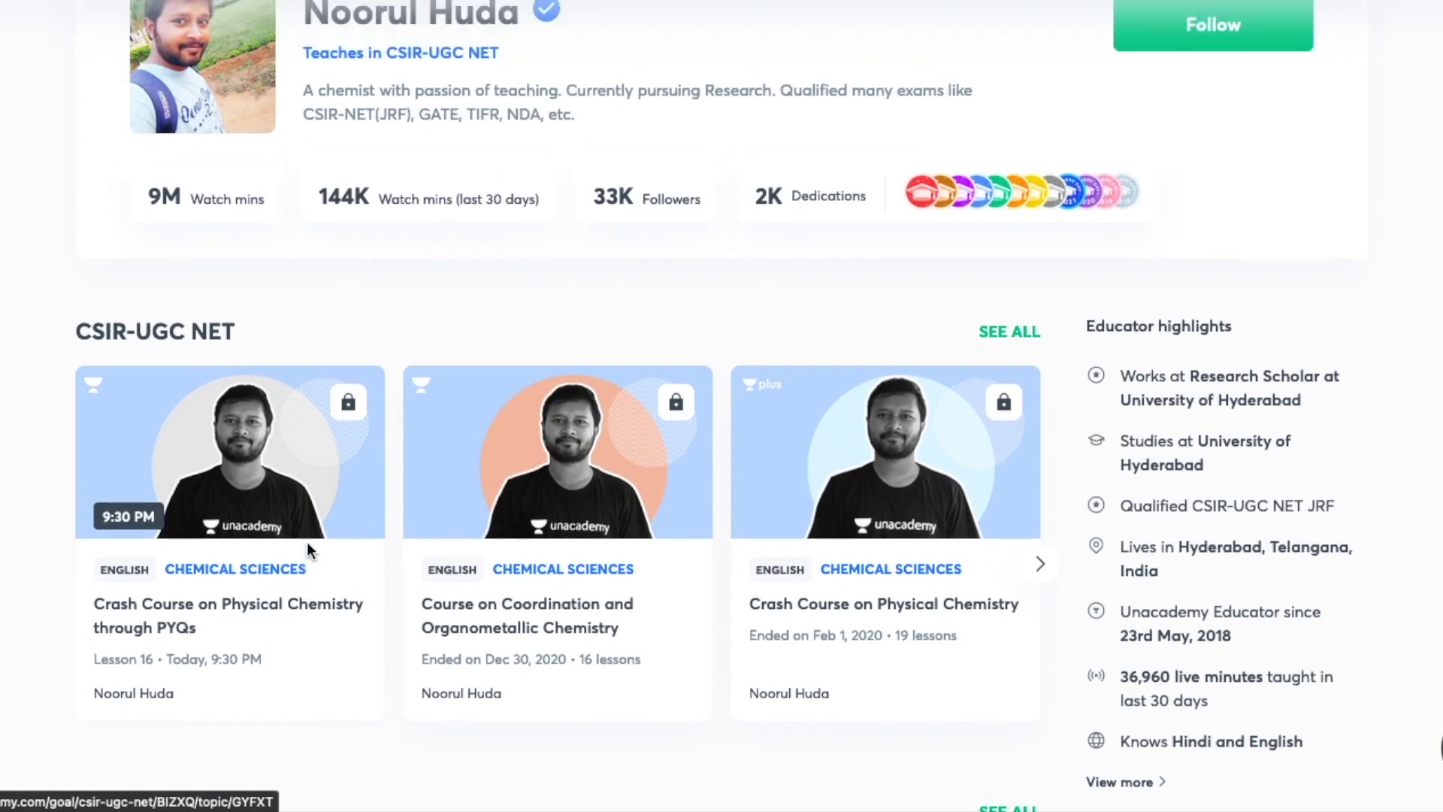